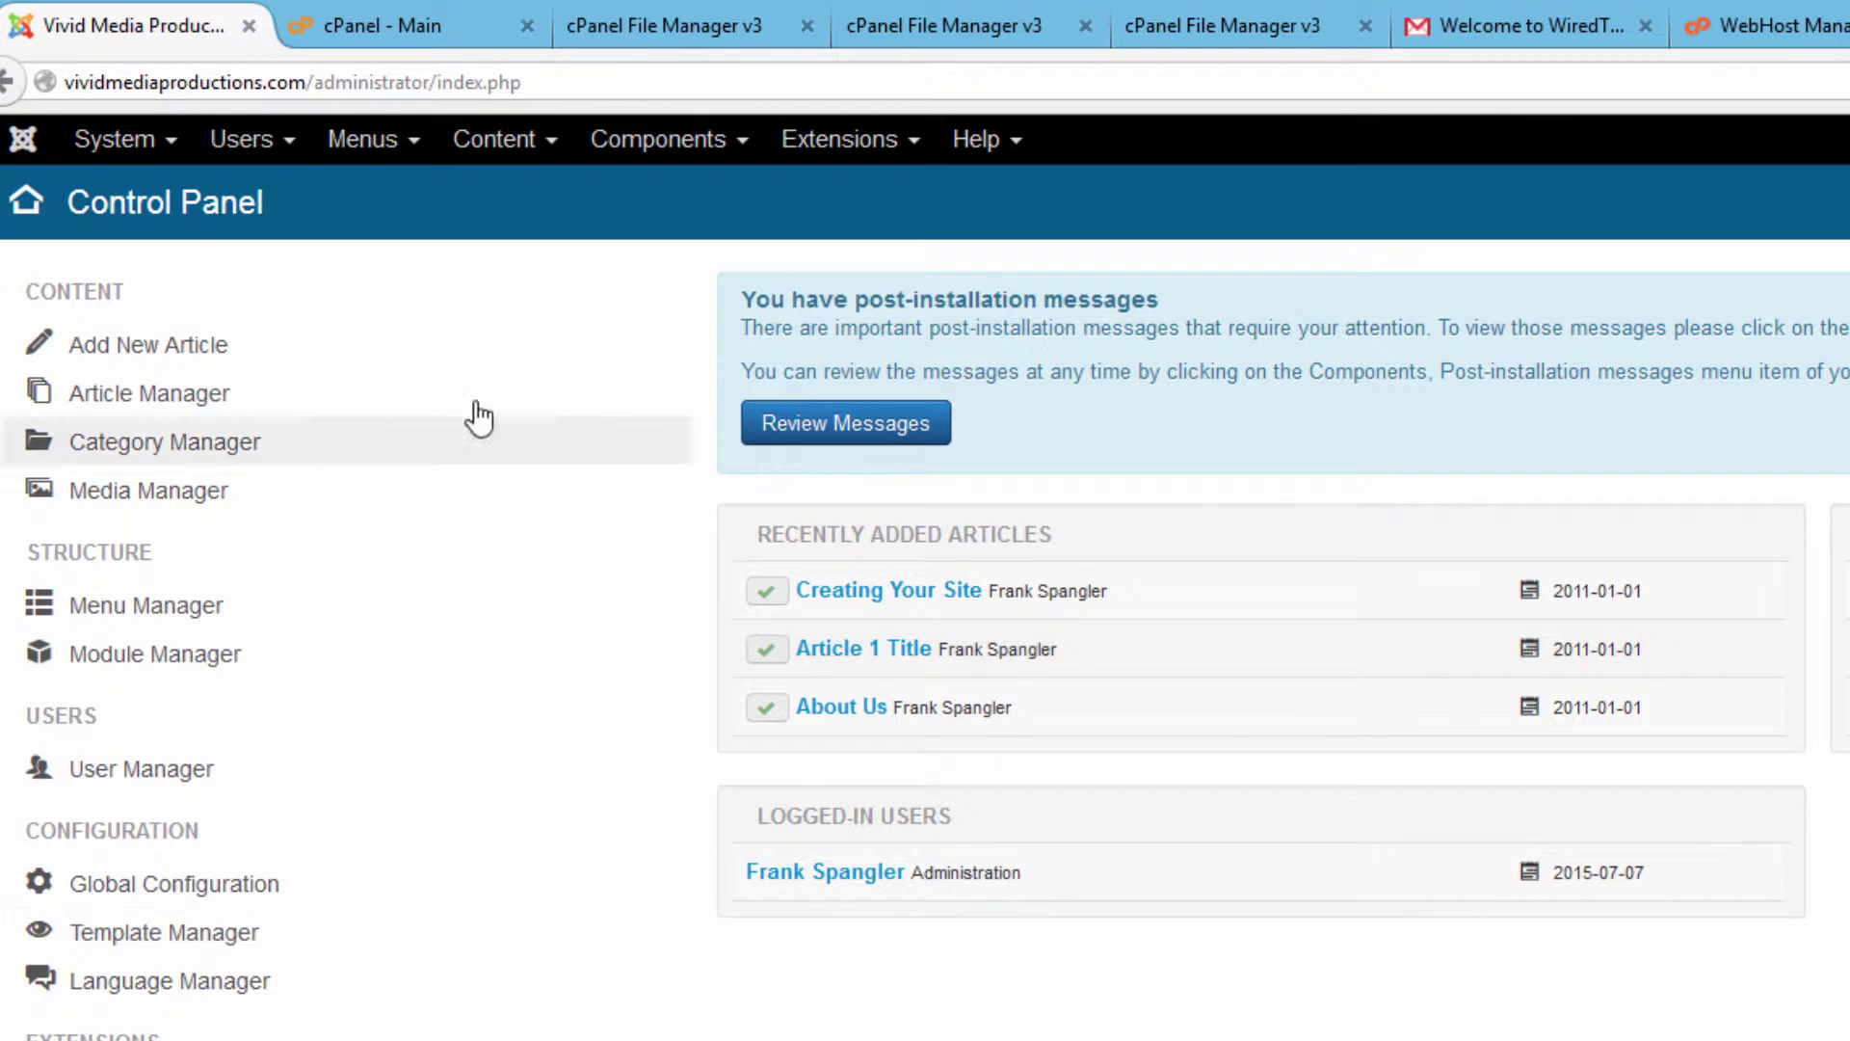
Open the Media Manager from the Content menu and enter the banners folder.
{"action": "left_click", "coordinate": [548, 150]}
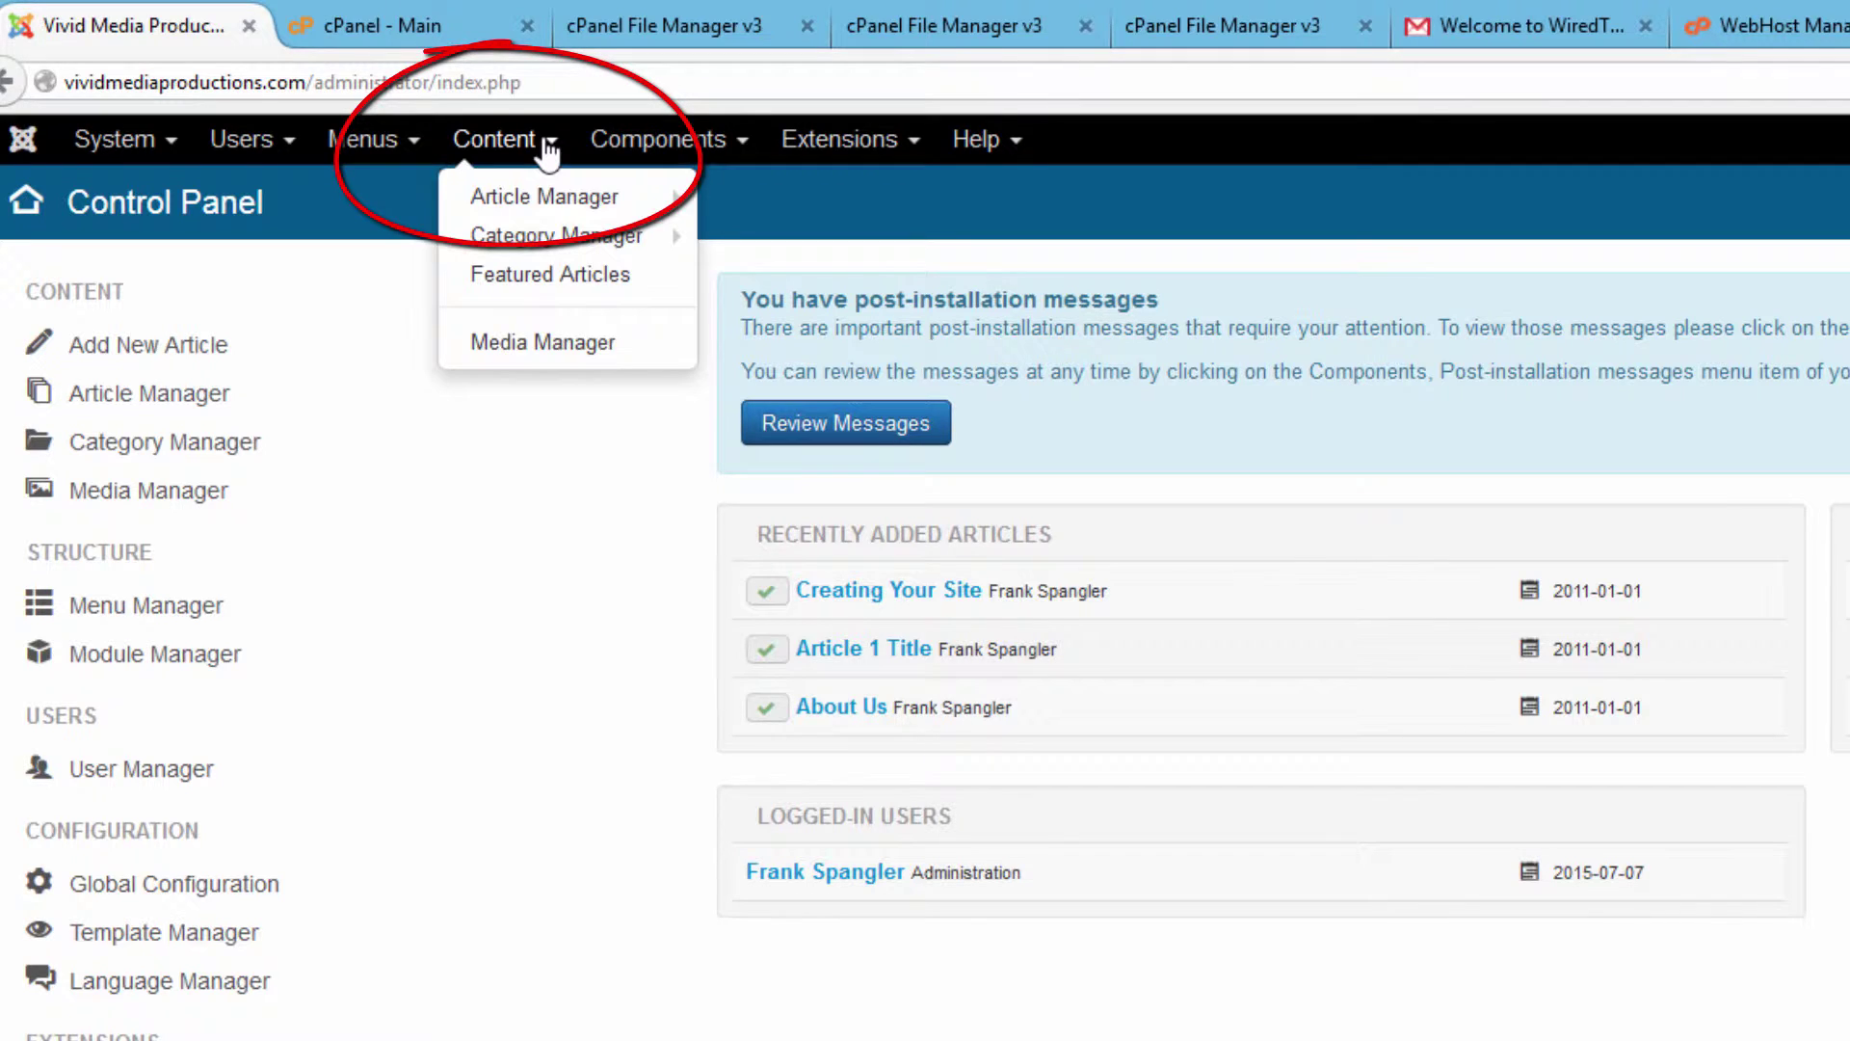
{"action": "left_click", "coordinate": [564, 344]}
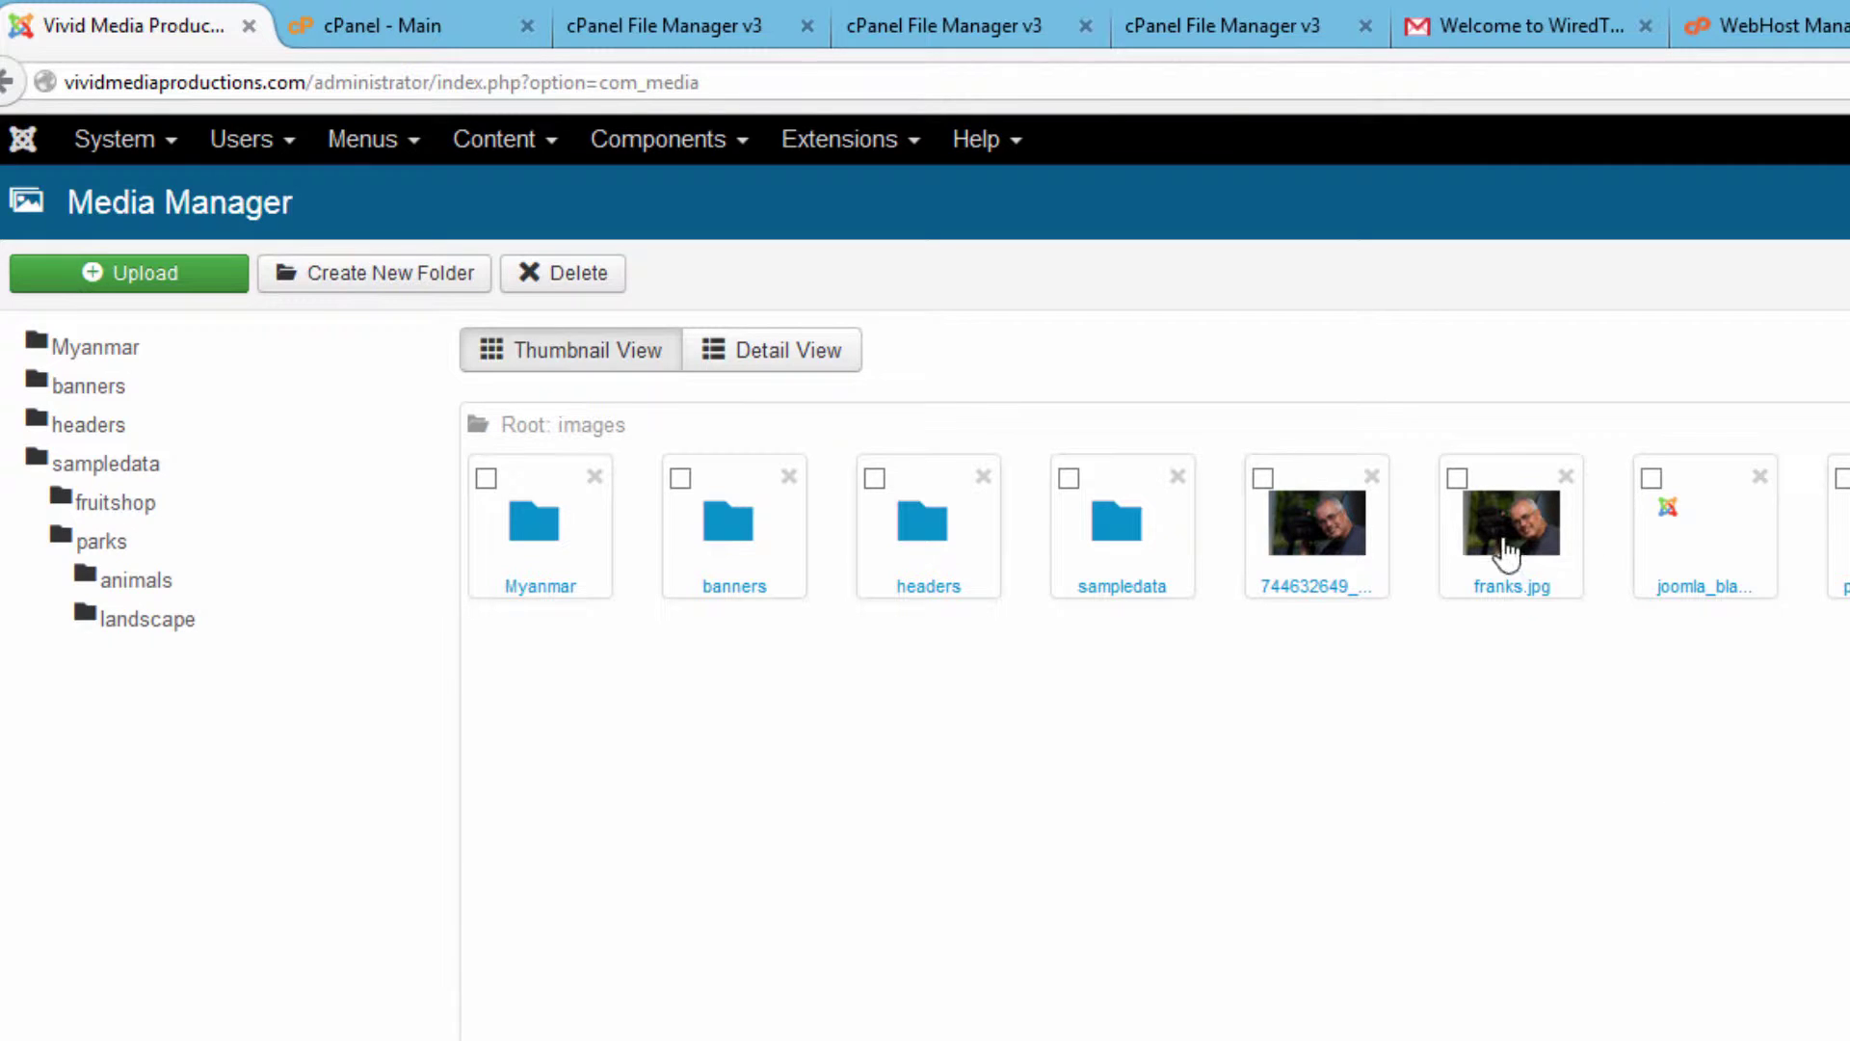
{"action": "left_click", "coordinate": [735, 545]}
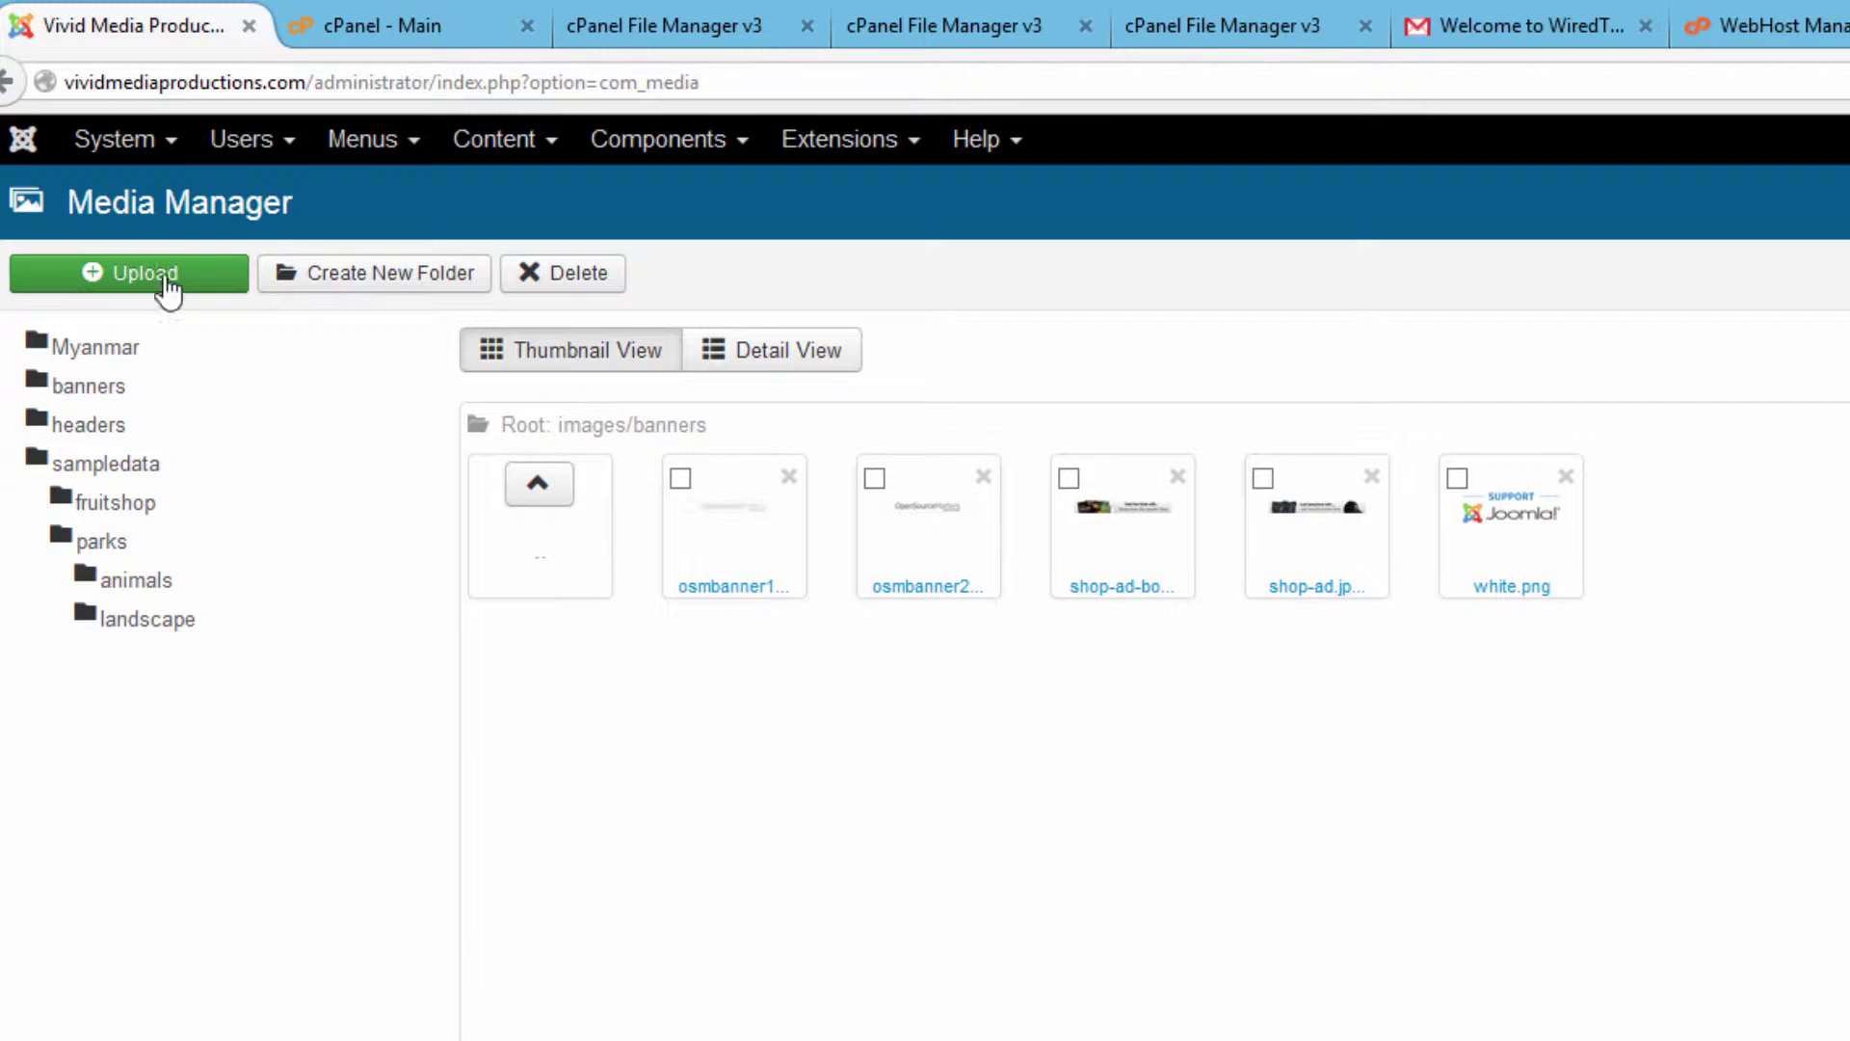
Return to the images root, open the Myanmar folder and scroll through its photo thumbnails.
{"action": "left_click", "coordinate": [12, 85]}
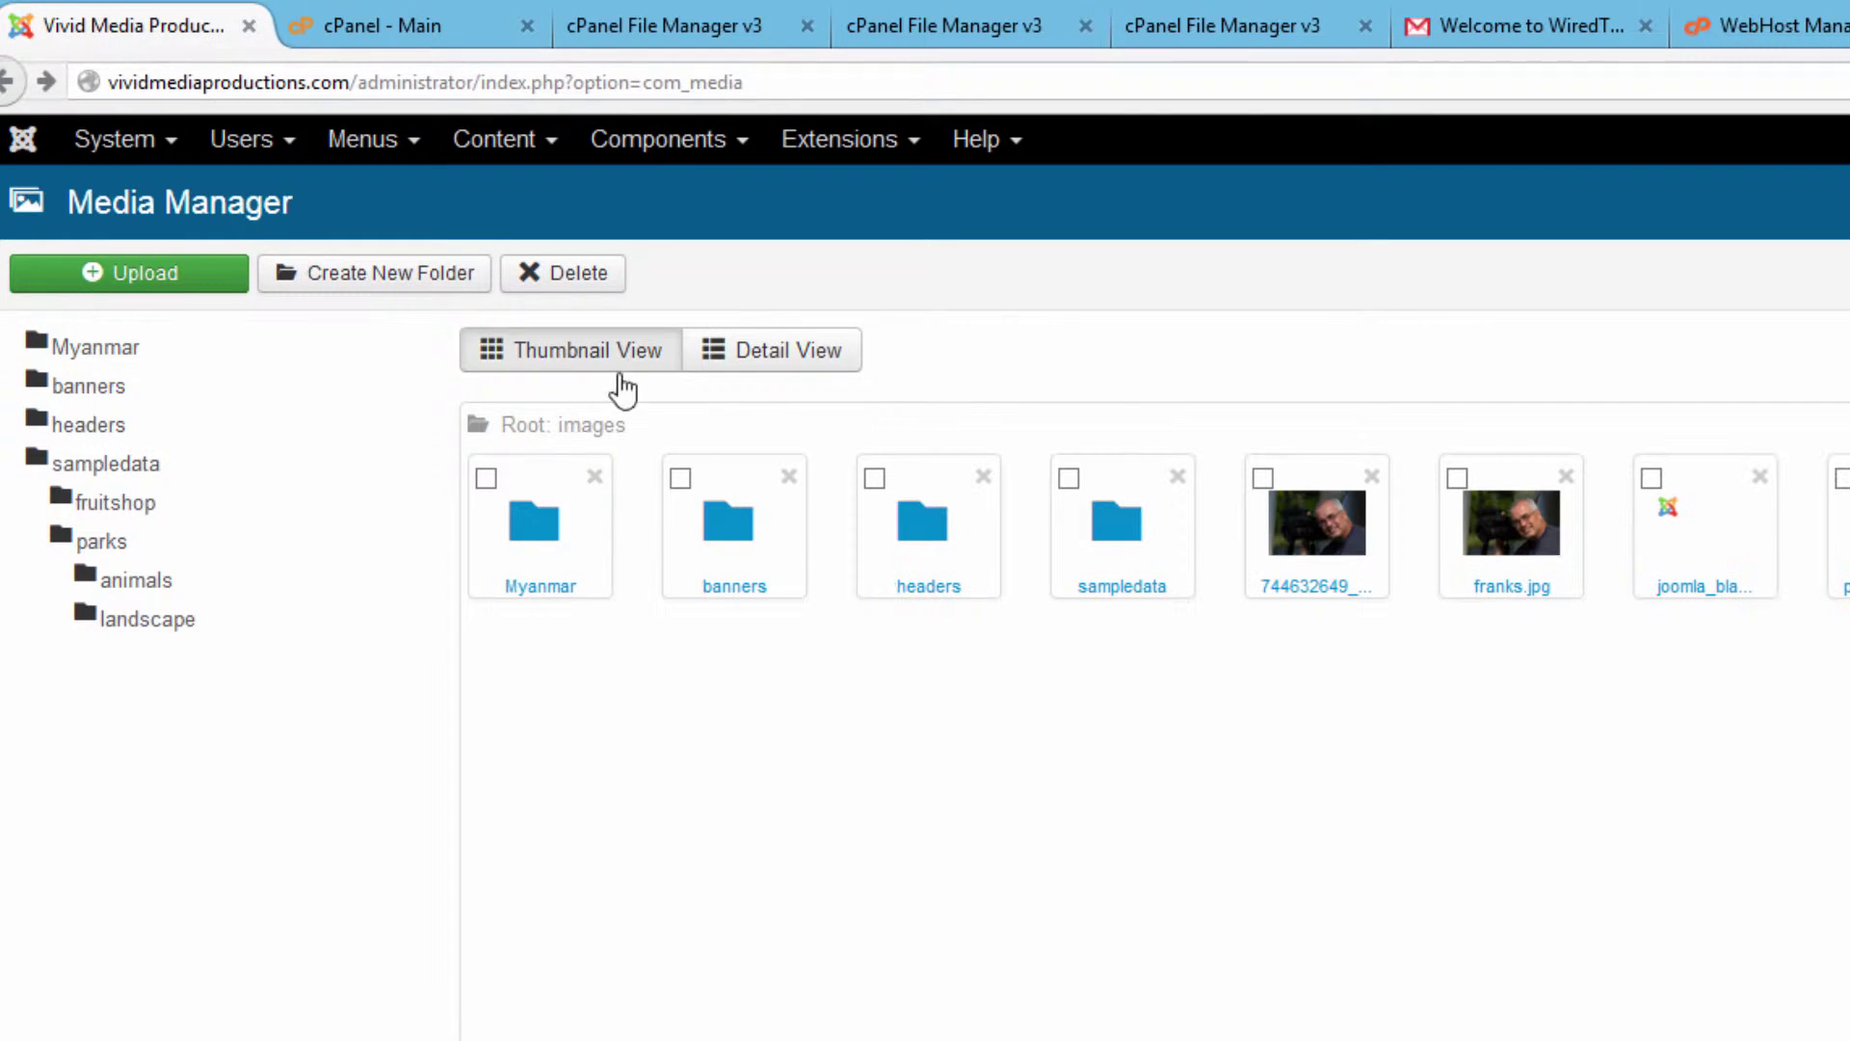
{"action": "left_click", "coordinate": [531, 528]}
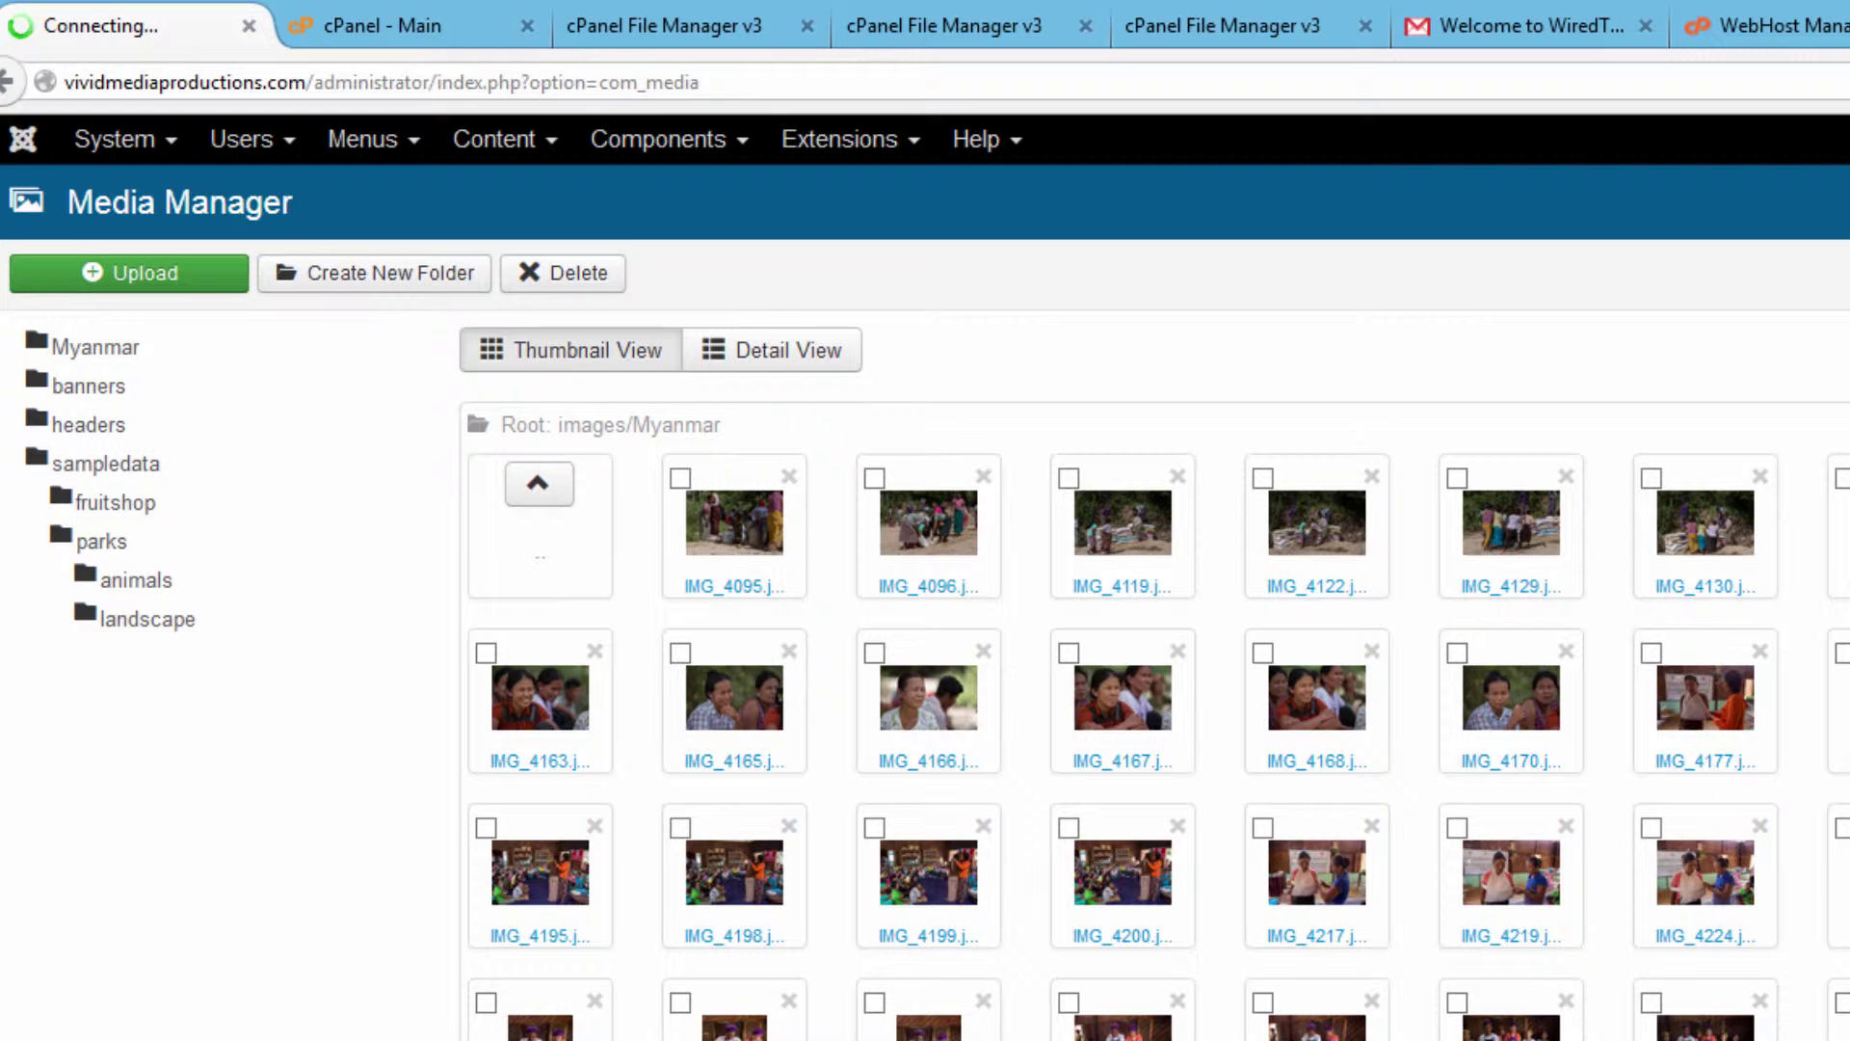
{"action": "scroll", "coordinate": [1157, 723], "scroll_direction": "down", "scroll_amount": 7}
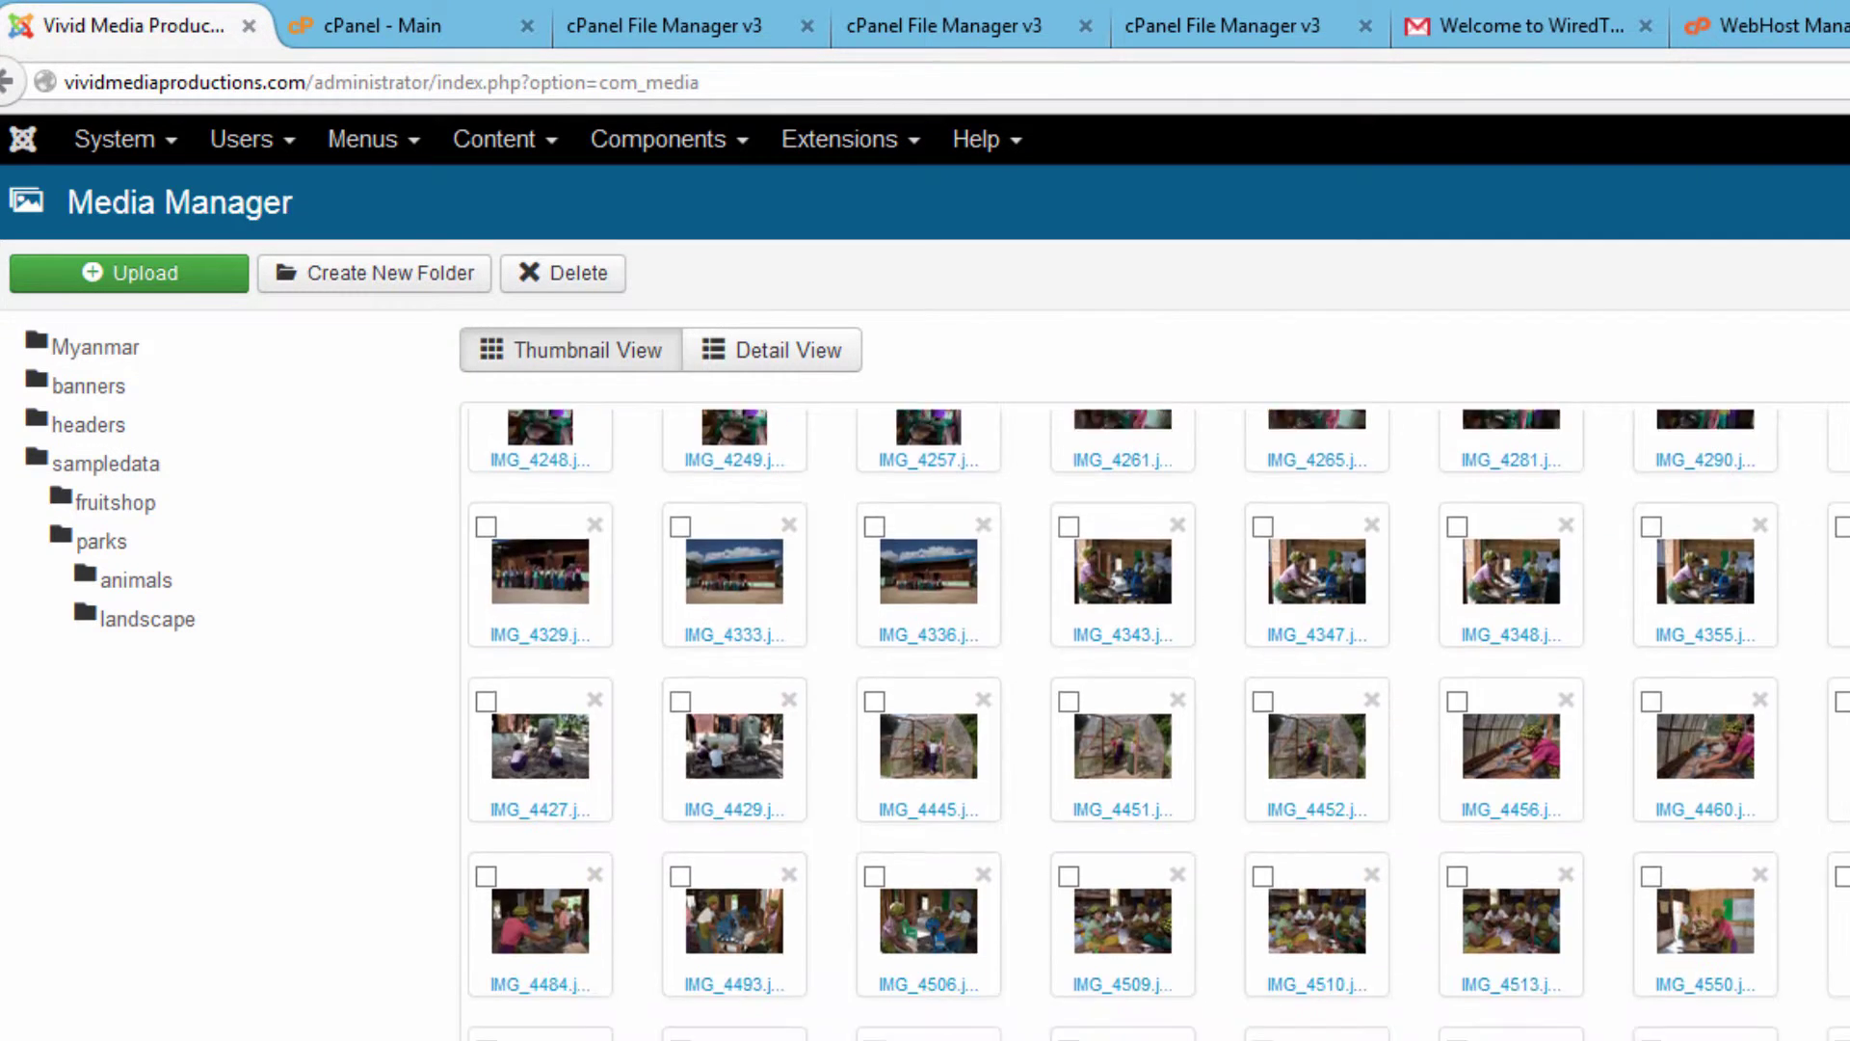
{"action": "scroll", "coordinate": [1157, 723], "scroll_direction": "up", "scroll_amount": 6}
{"action": "scroll", "coordinate": [1157, 722], "scroll_direction": "up", "scroll_amount": 1}
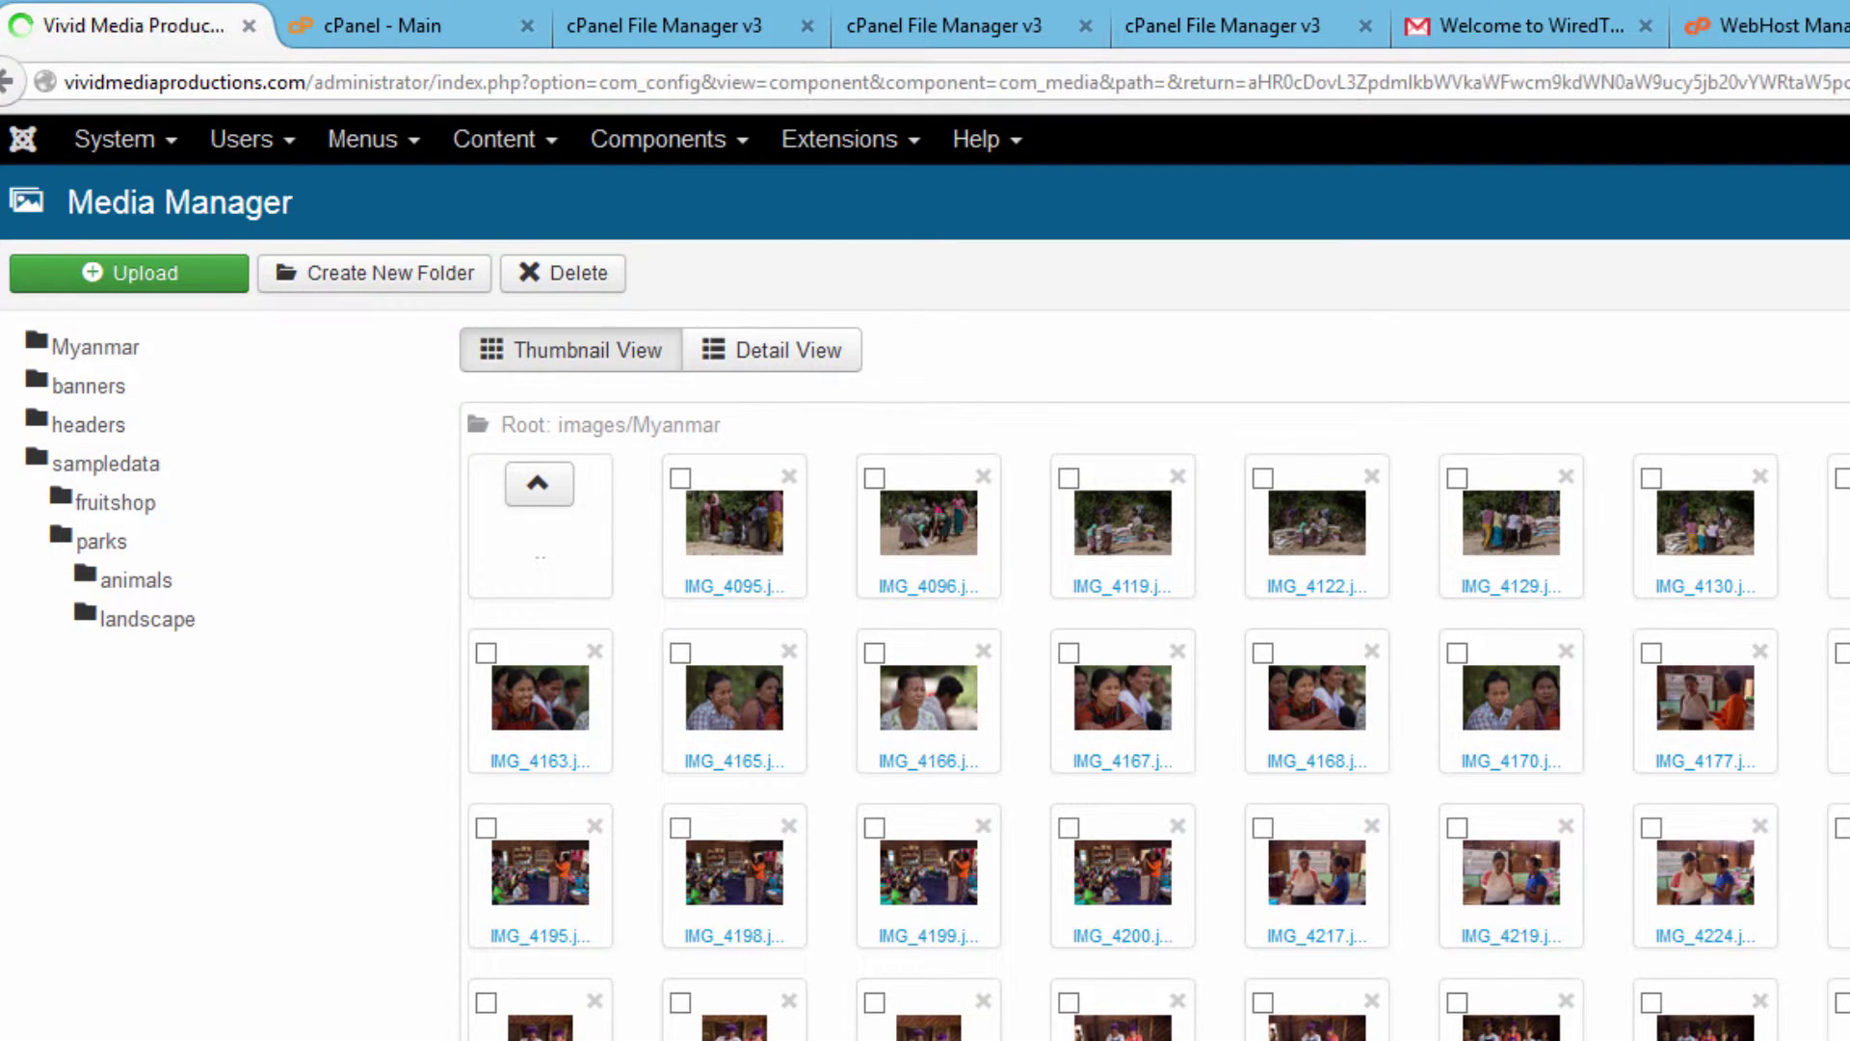
Go back to the Myanmar photo listing.
{"action": "key", "text": "alt+Left"}
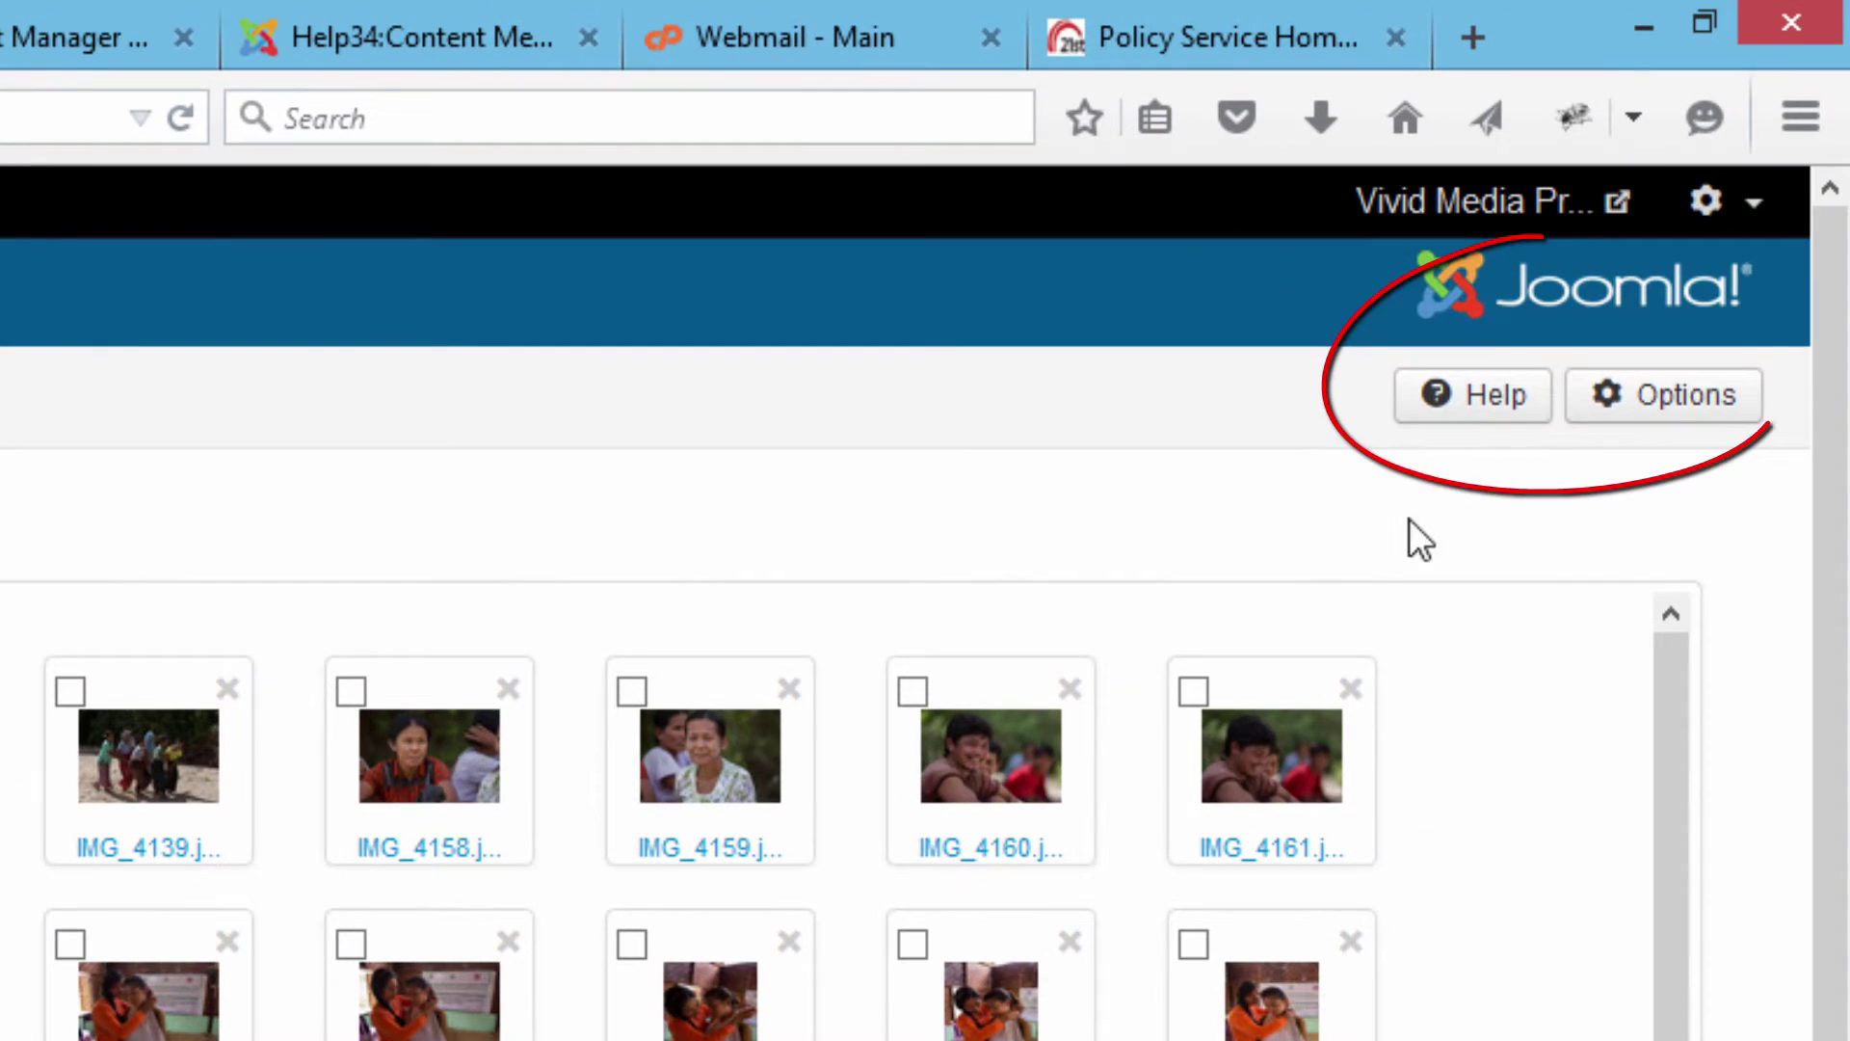
In the Media Manager Options, change Maximum Size from 10 to 500 MB.
{"action": "left_click", "coordinate": [1701, 406]}
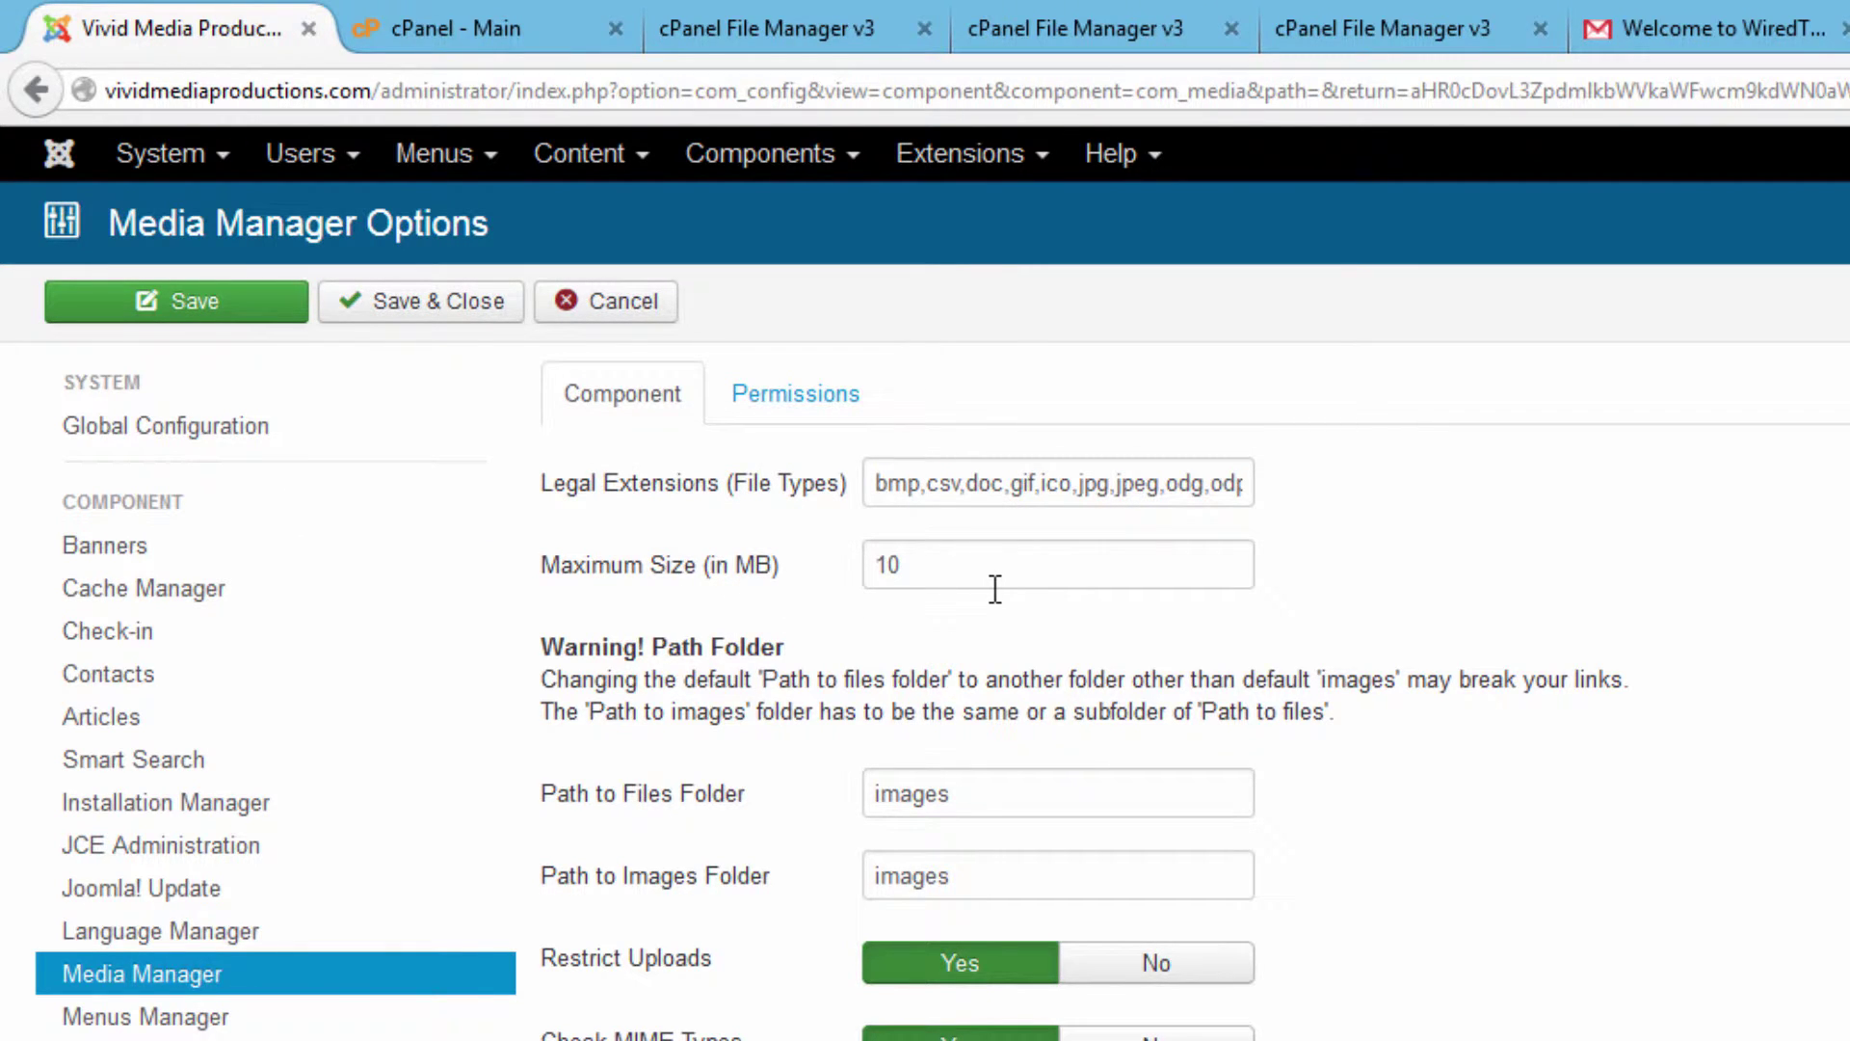
{"action": "left_click", "coordinate": [829, 542]}
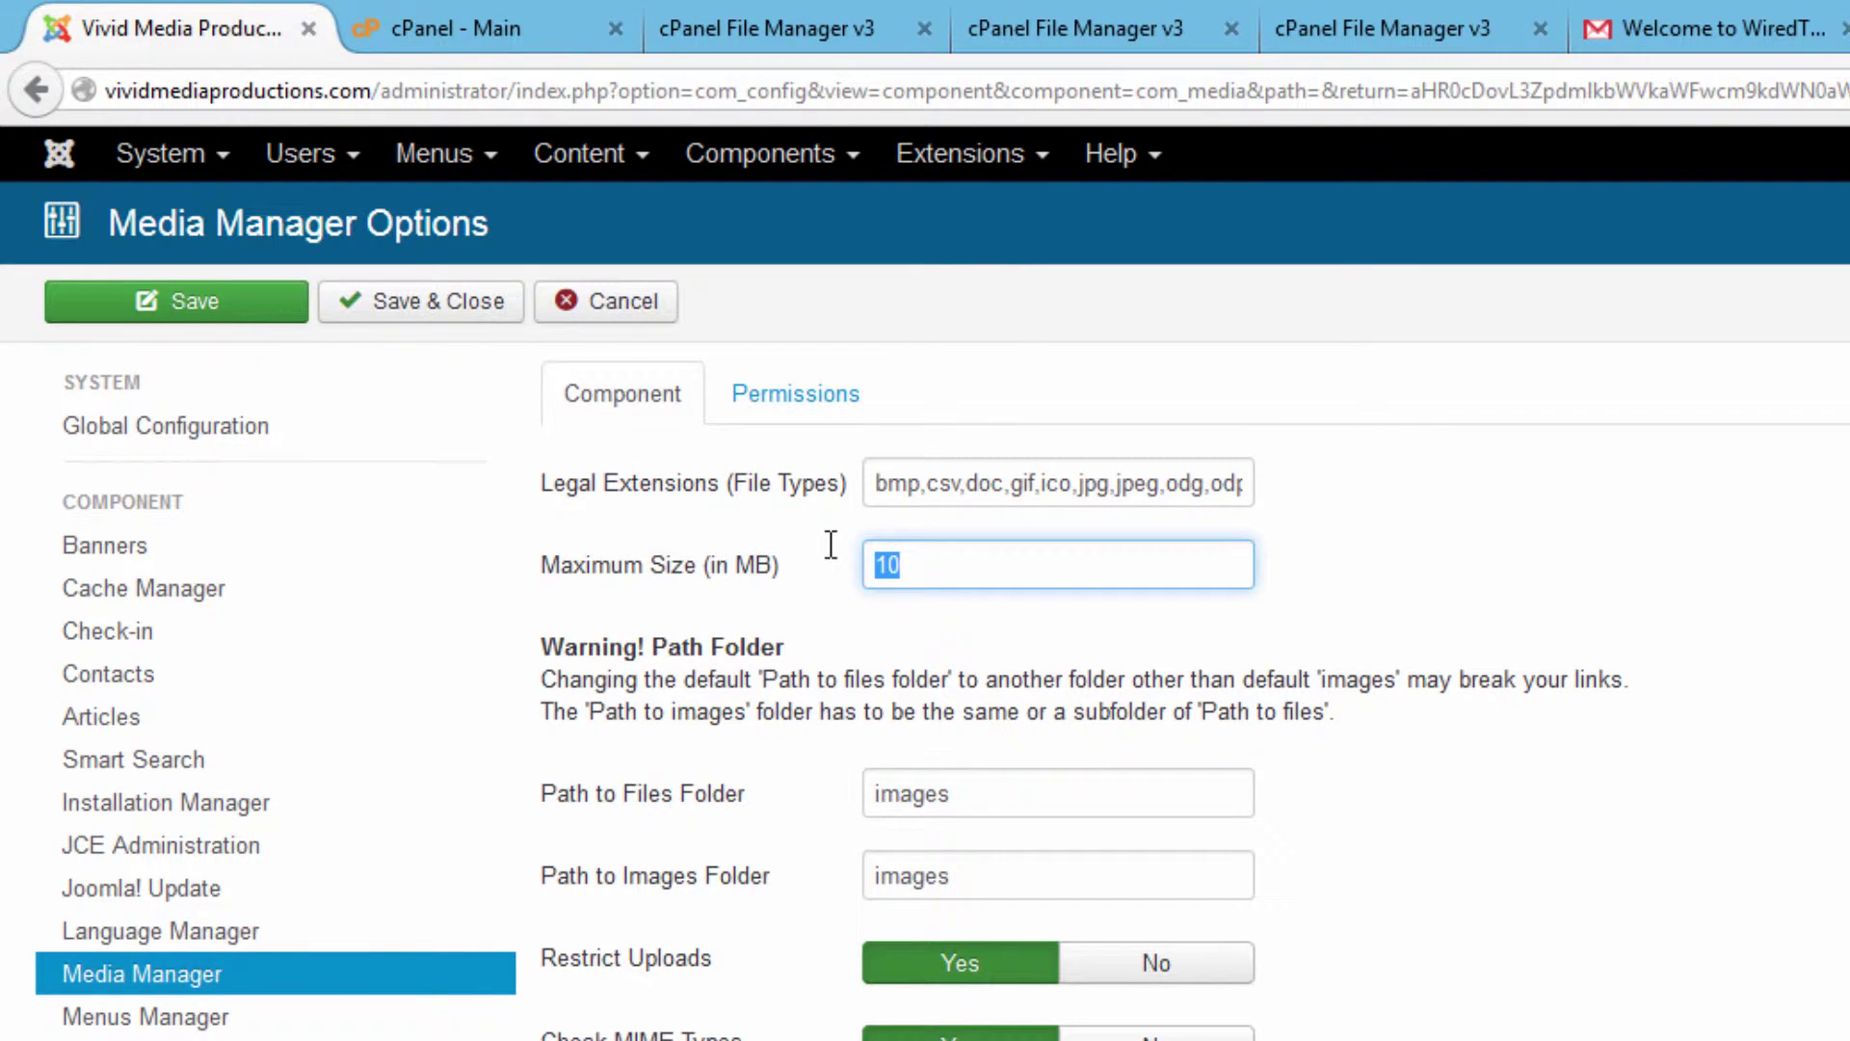
{"action": "type", "text": "500"}
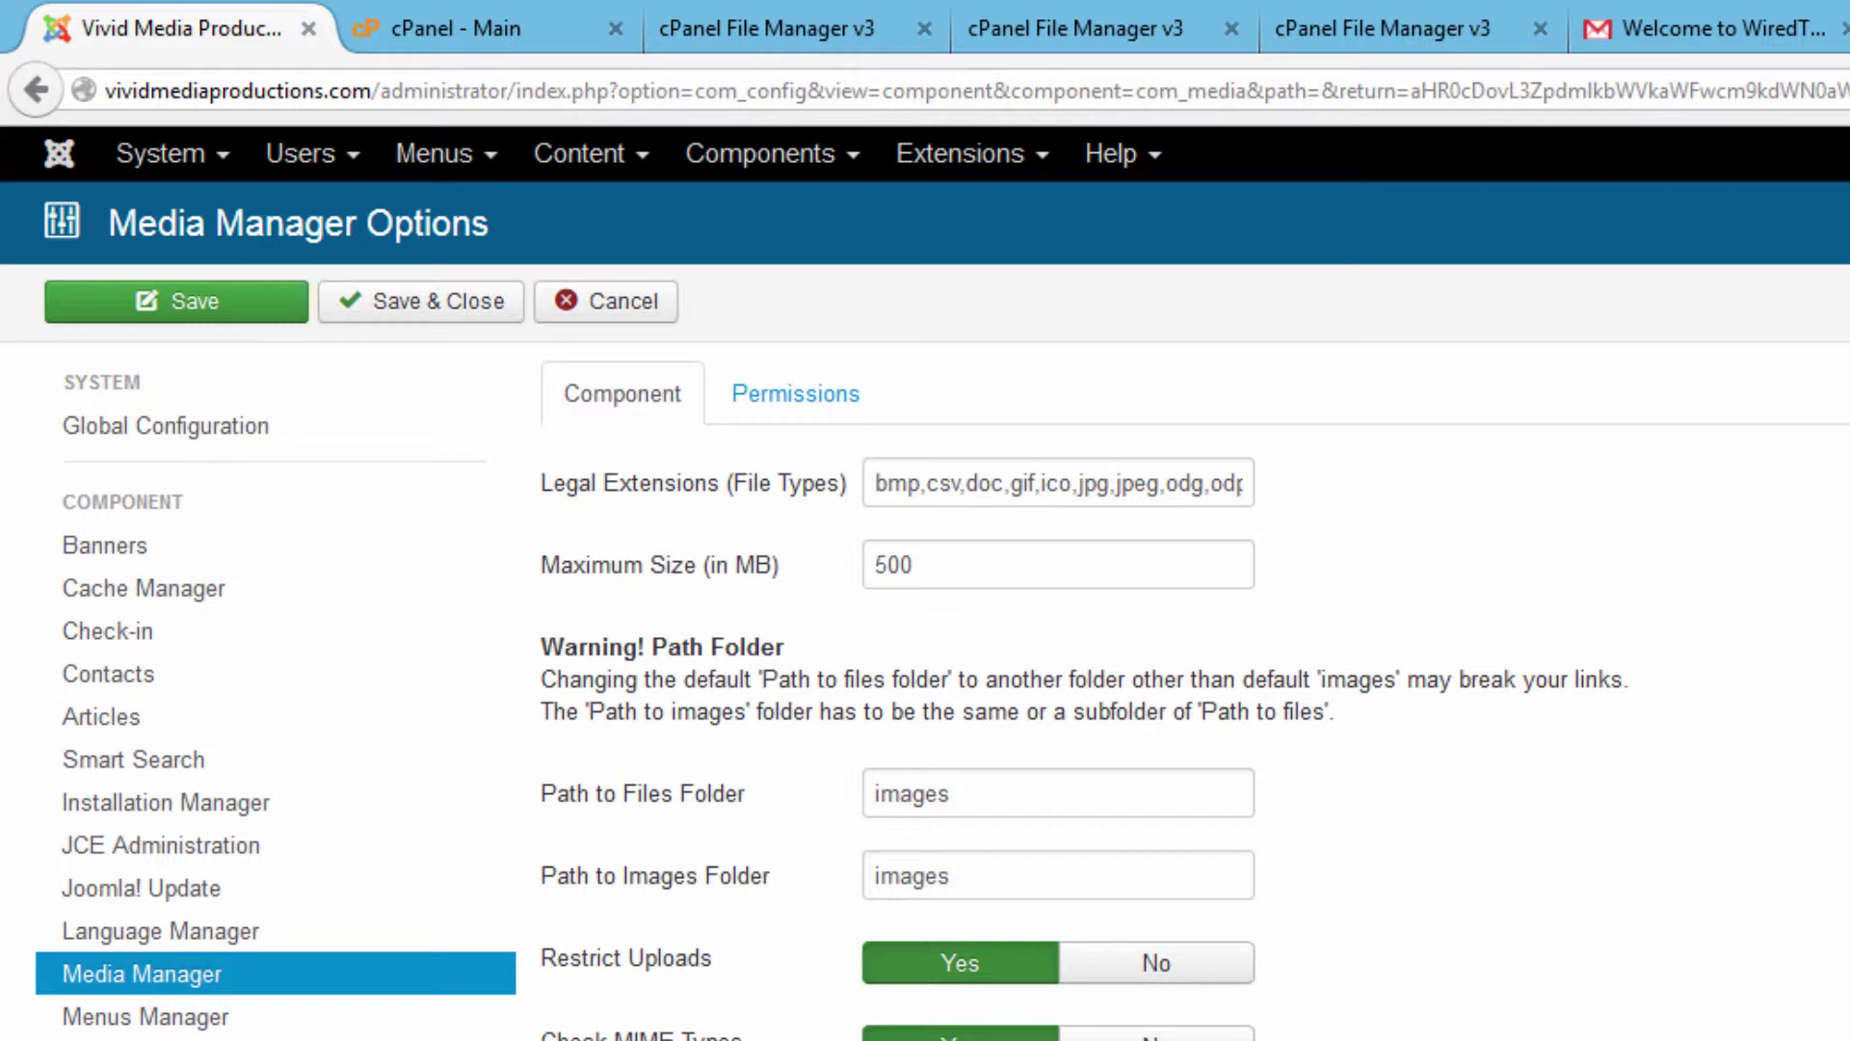
Save the options, create a folder named Nepal under images, and open it.
{"action": "left_click", "coordinate": [457, 311]}
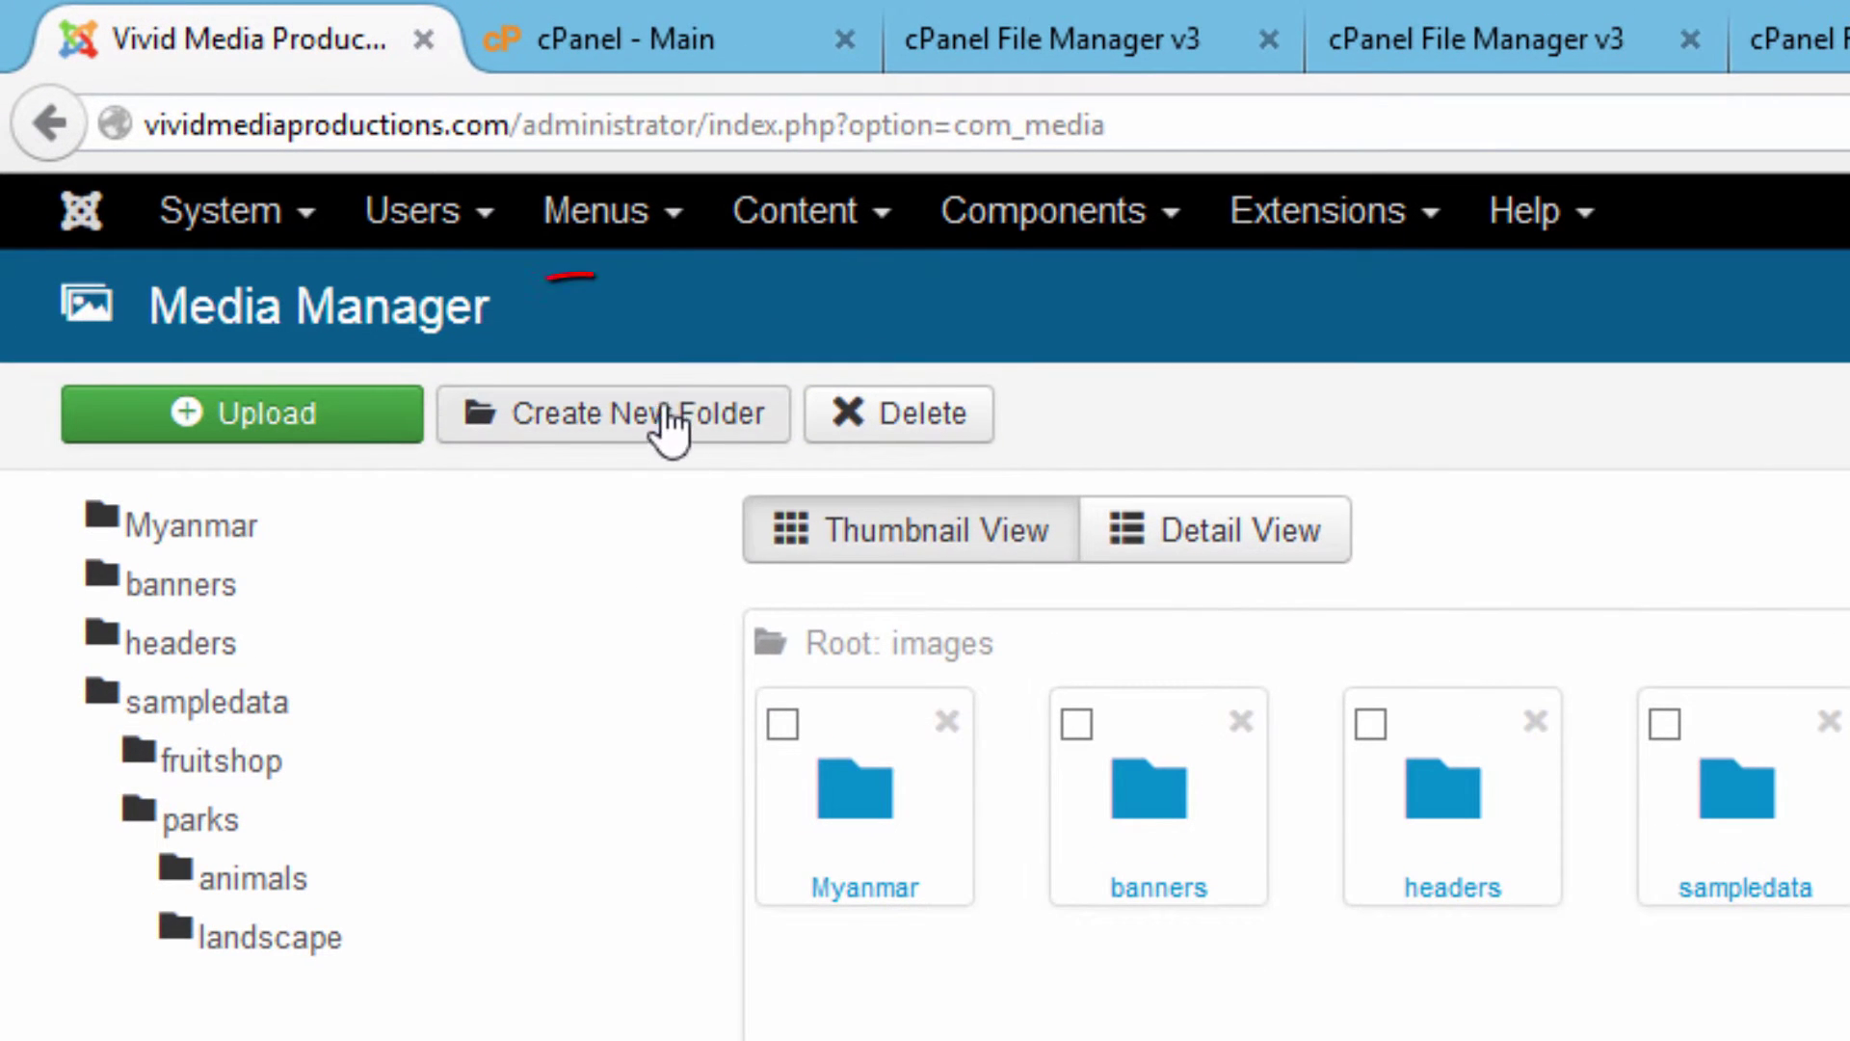
{"action": "left_click", "coordinate": [628, 428]}
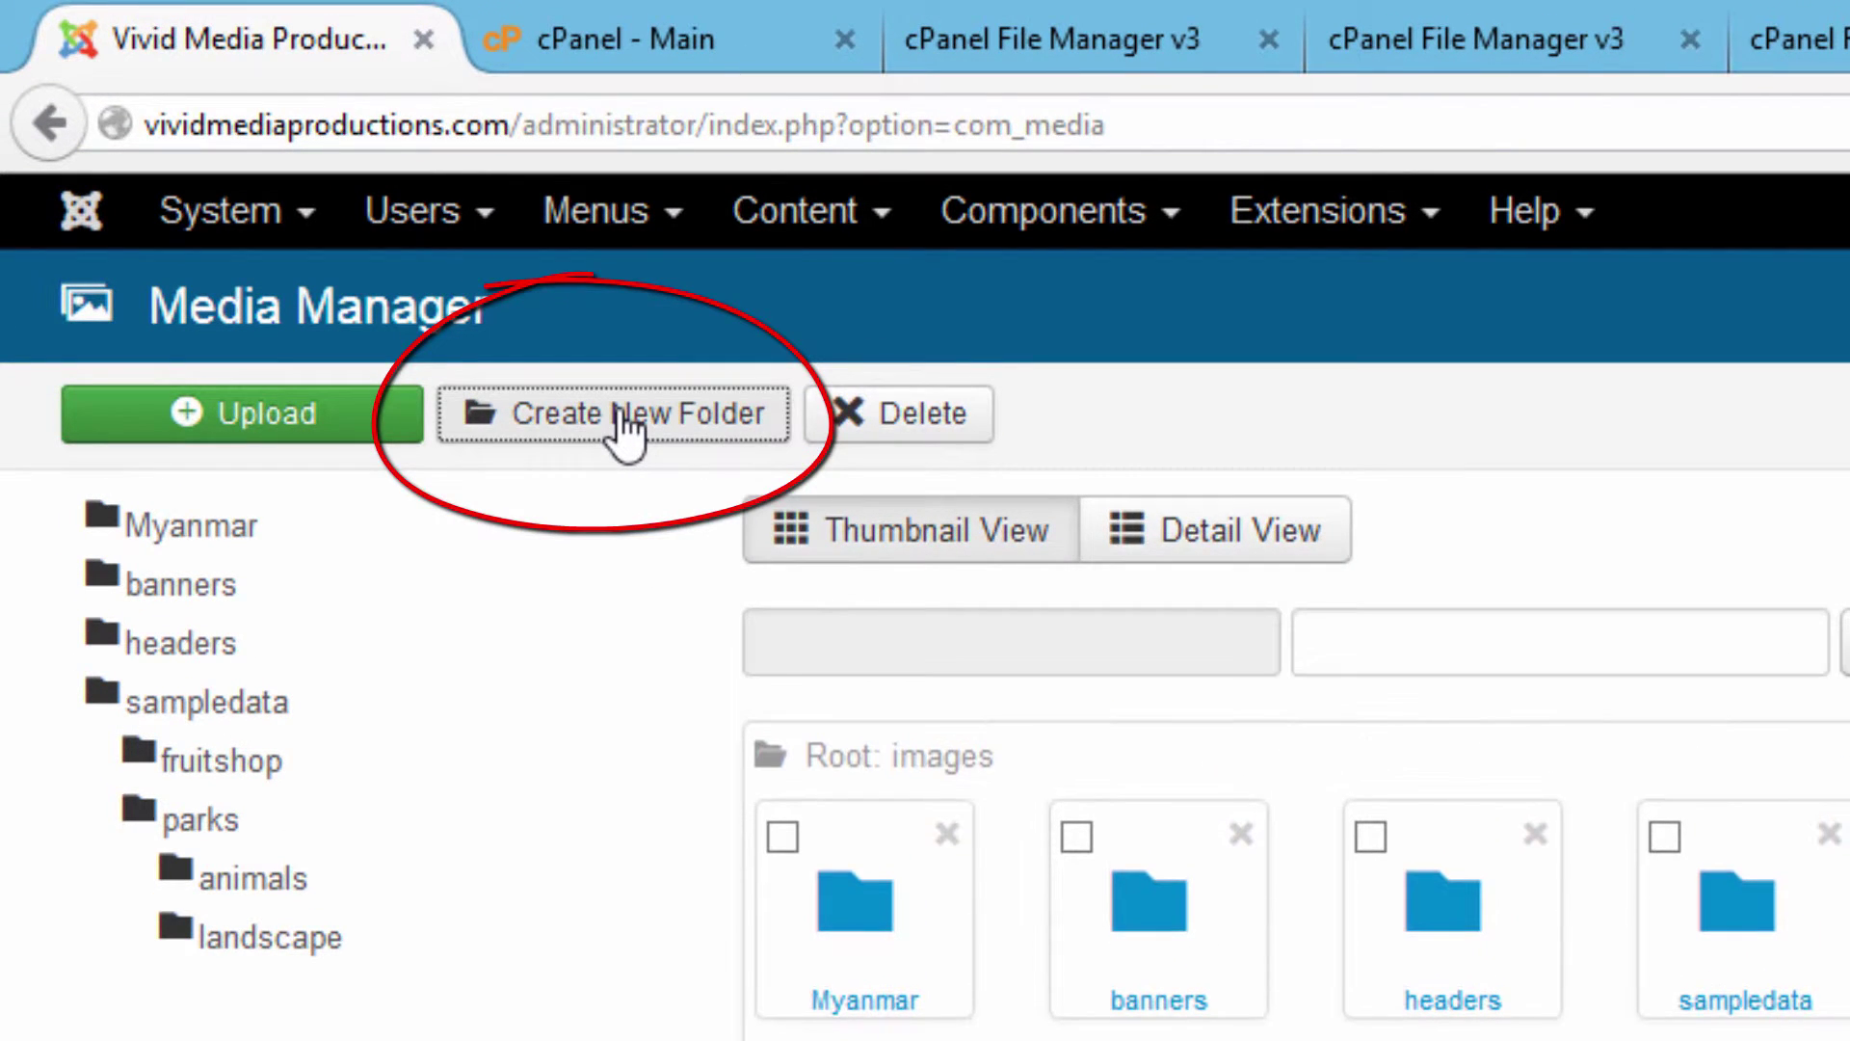
{"action": "left_click", "coordinate": [1462, 652]}
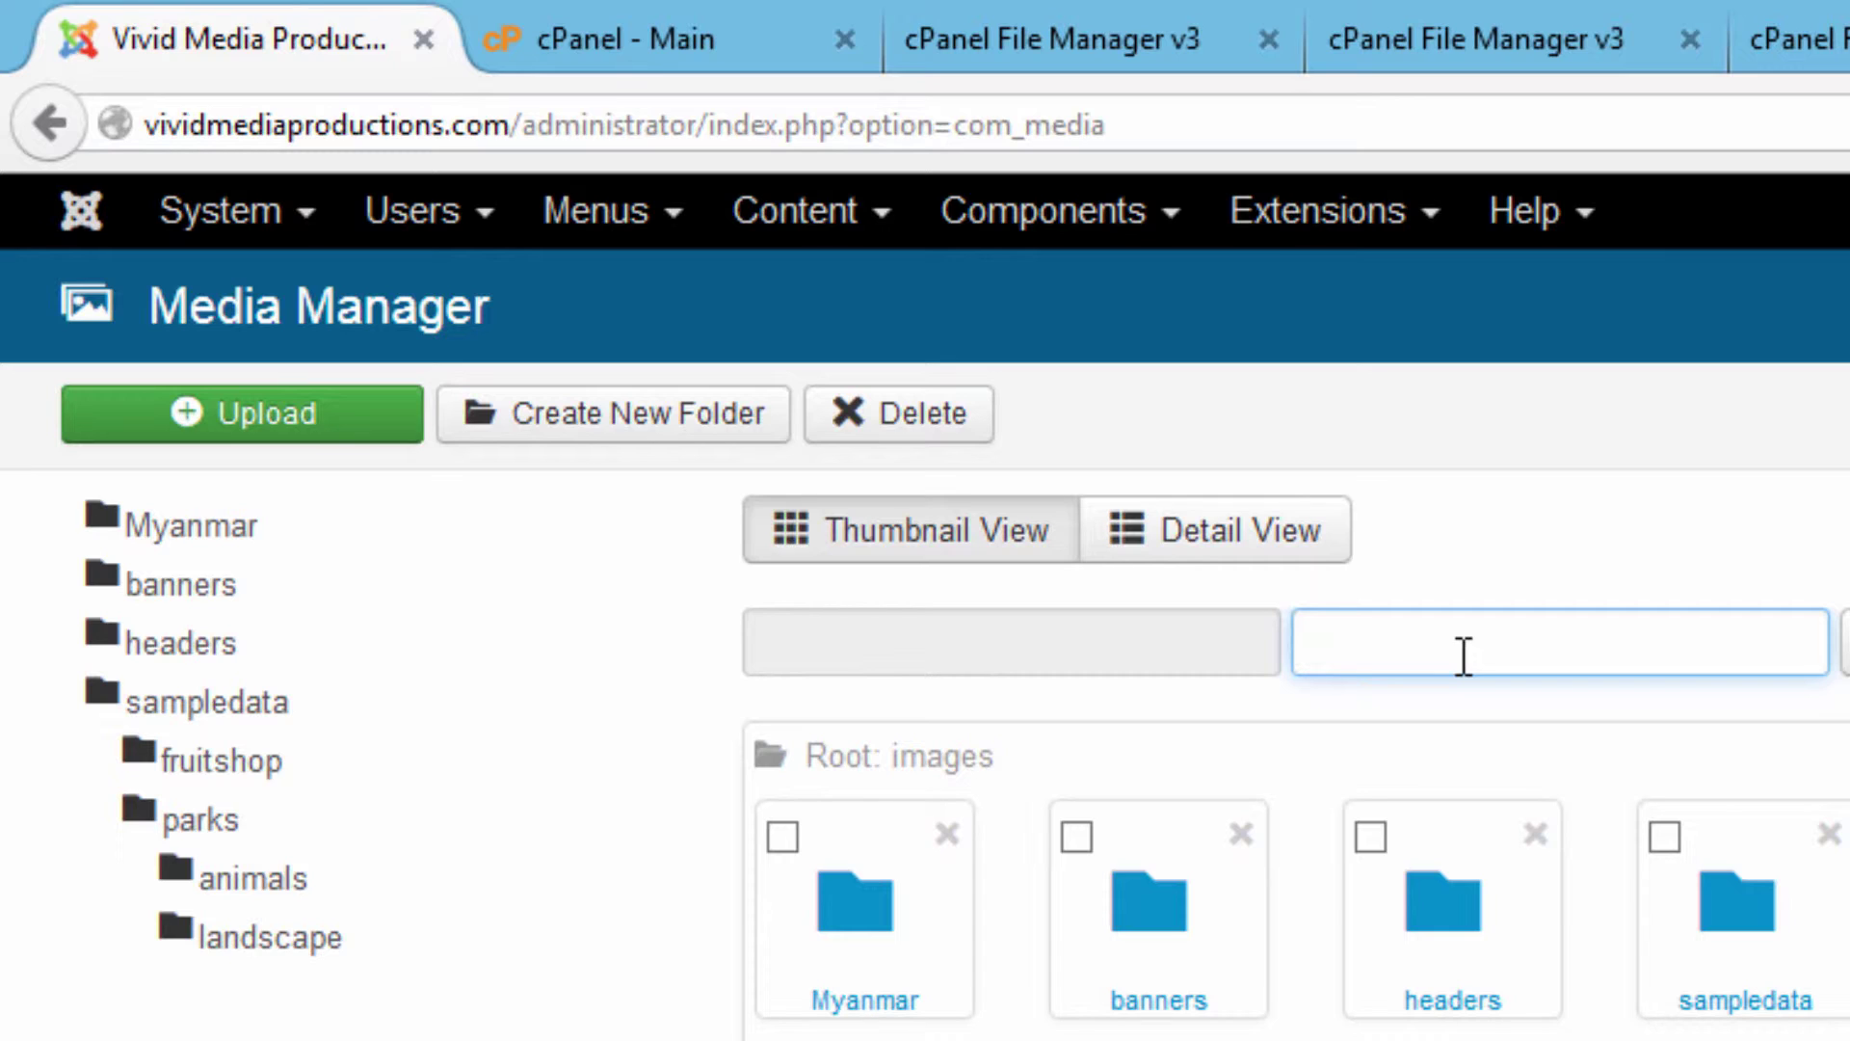
{"action": "type", "text": "Nepal"}
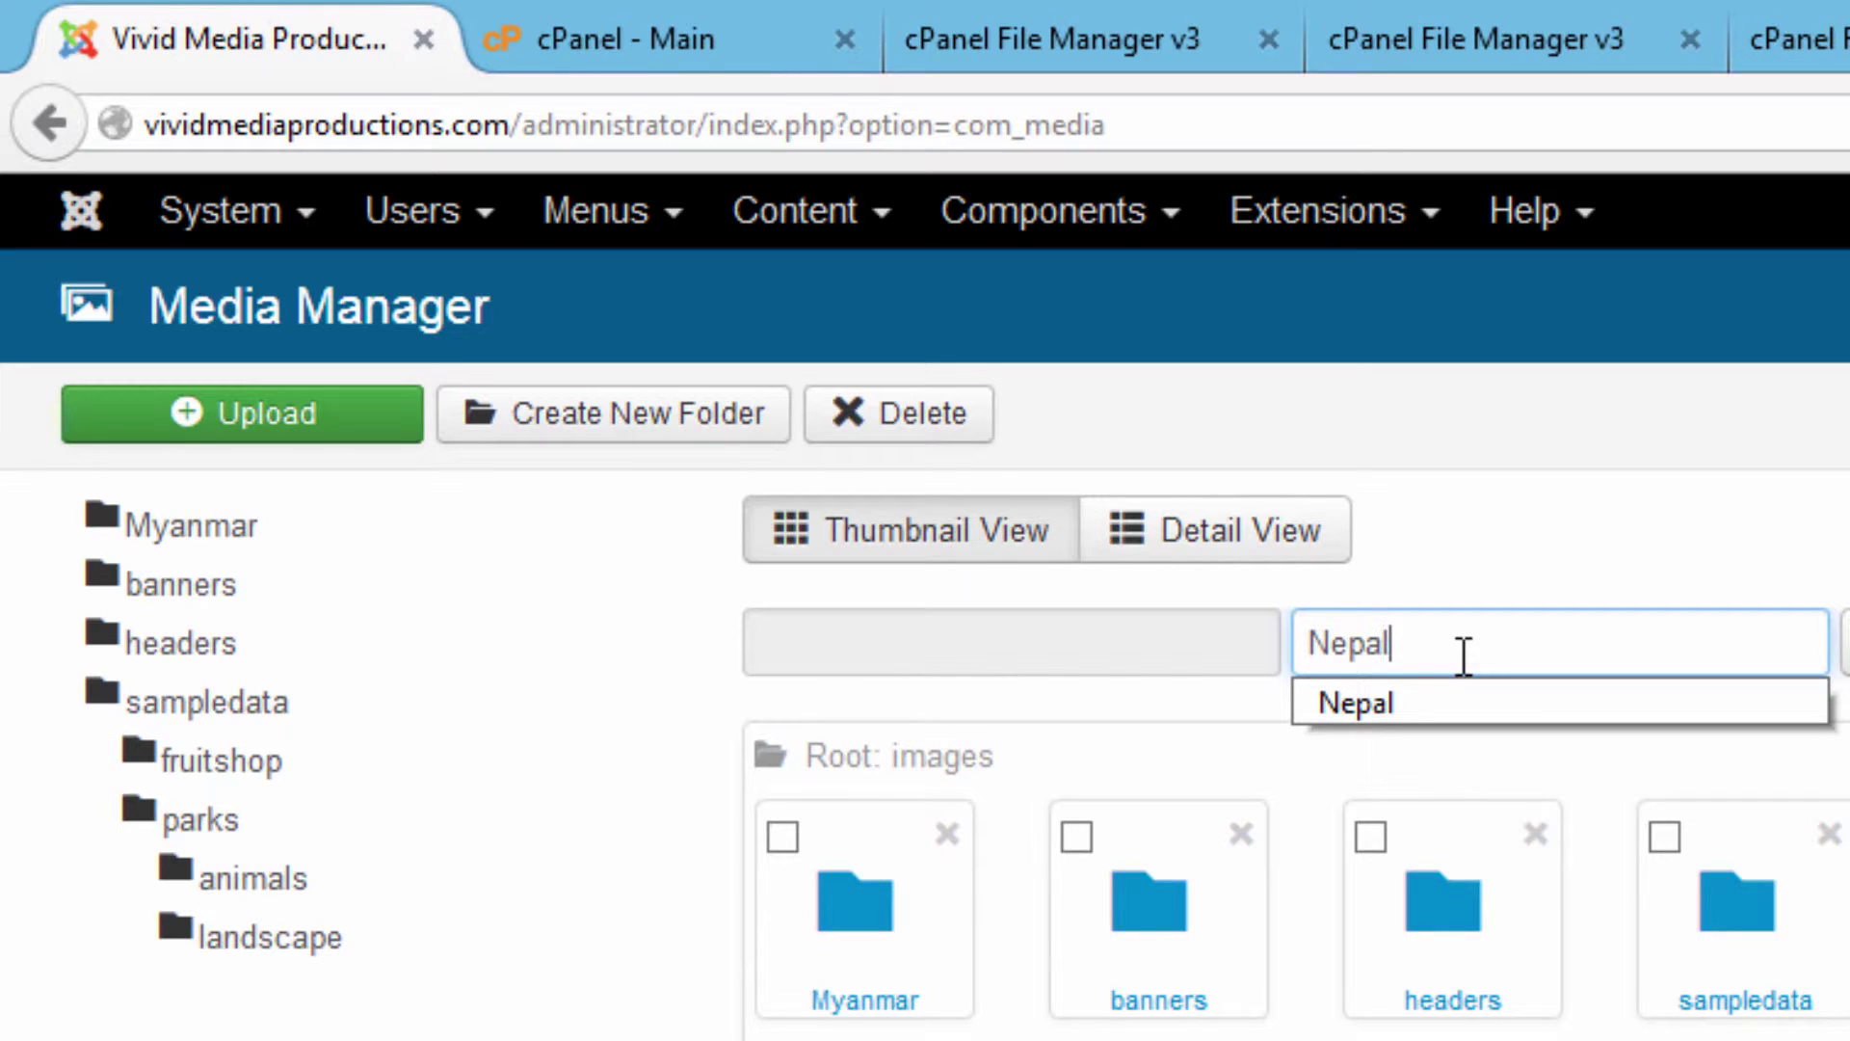
{"action": "key", "text": "Down"}
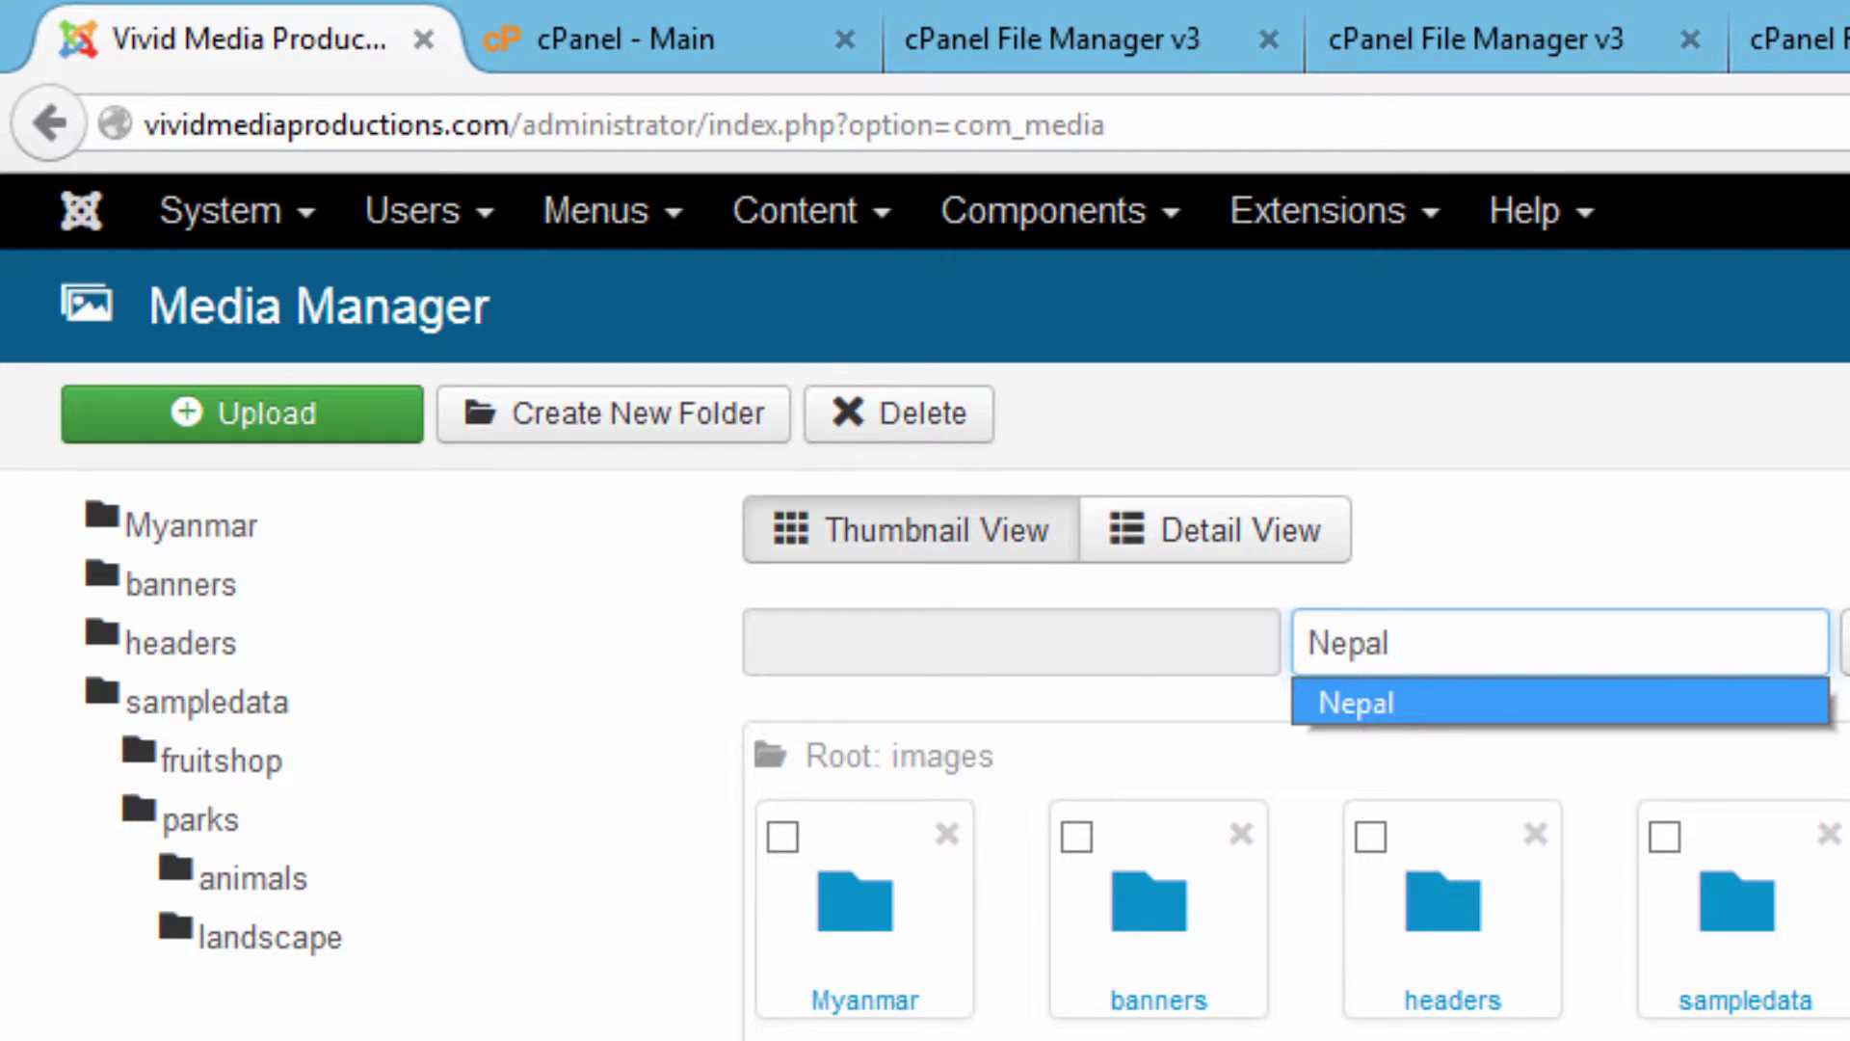
{"action": "key", "text": "Return"}
{"action": "key", "text": "Return"}
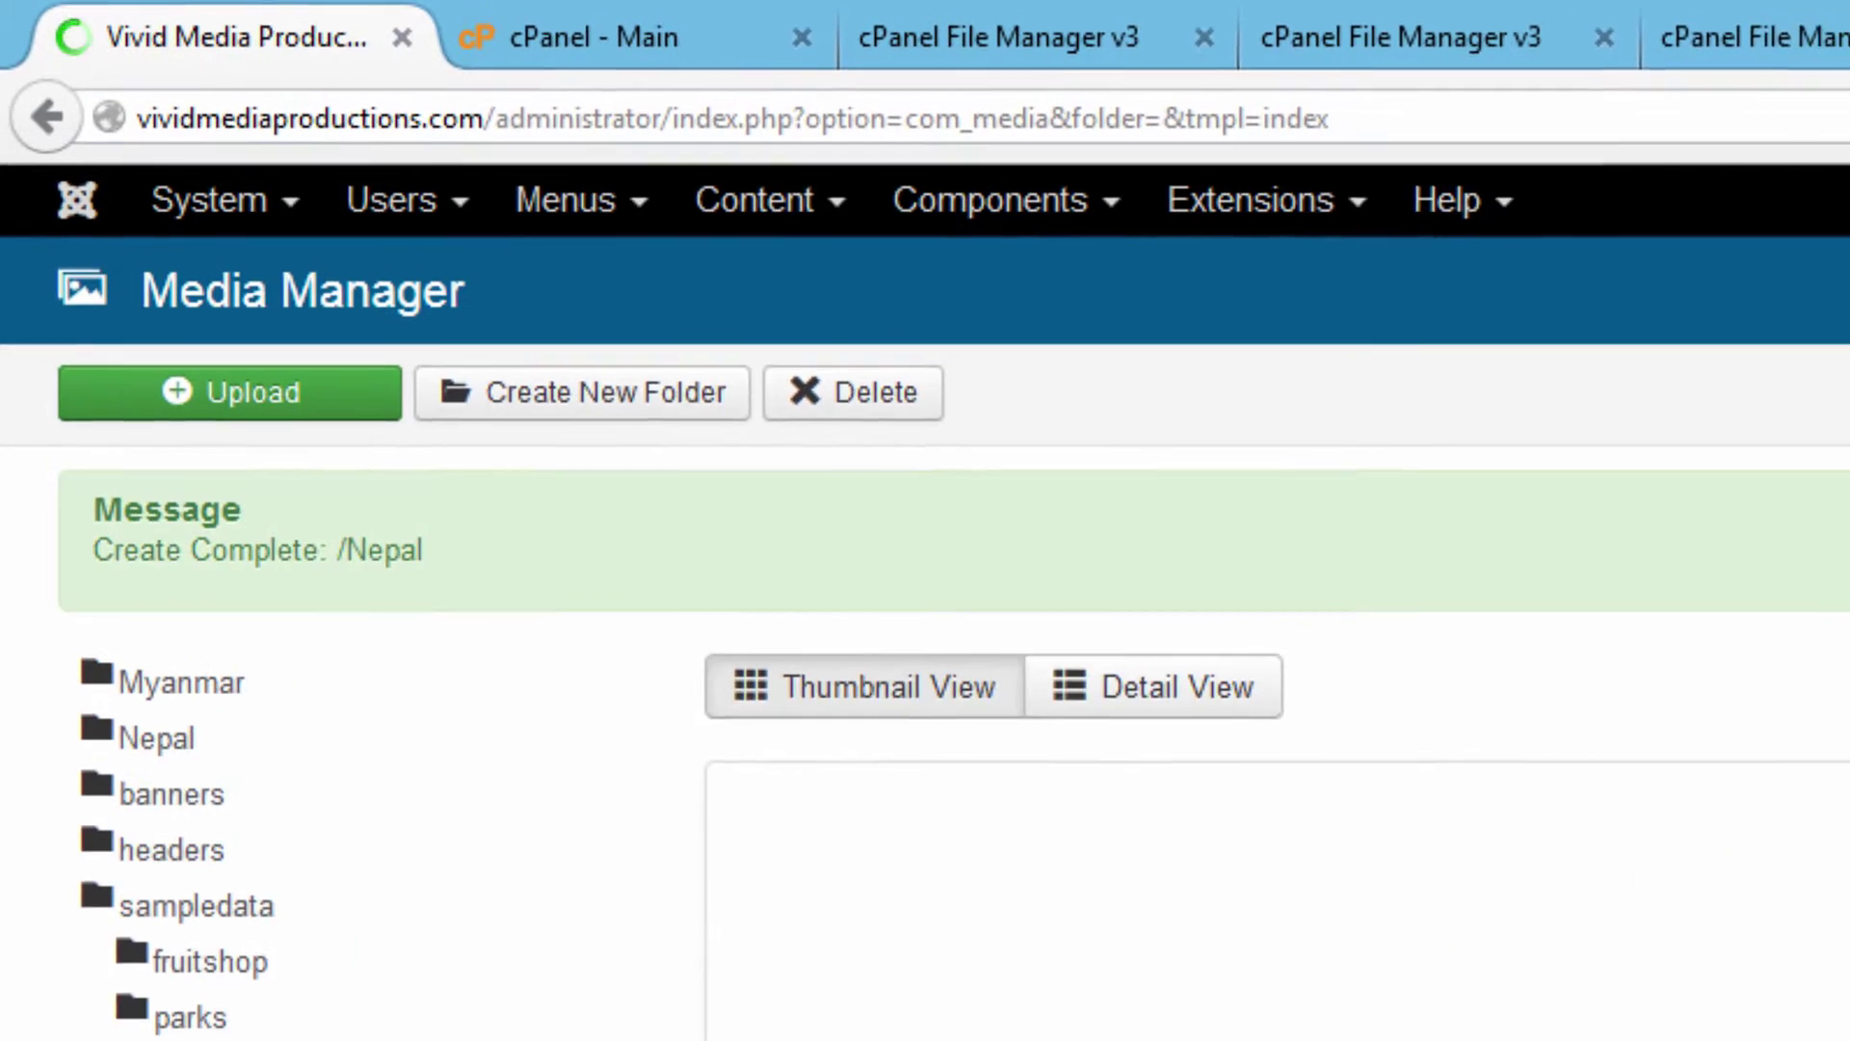
{"action": "left_click", "coordinate": [1020, 898]}
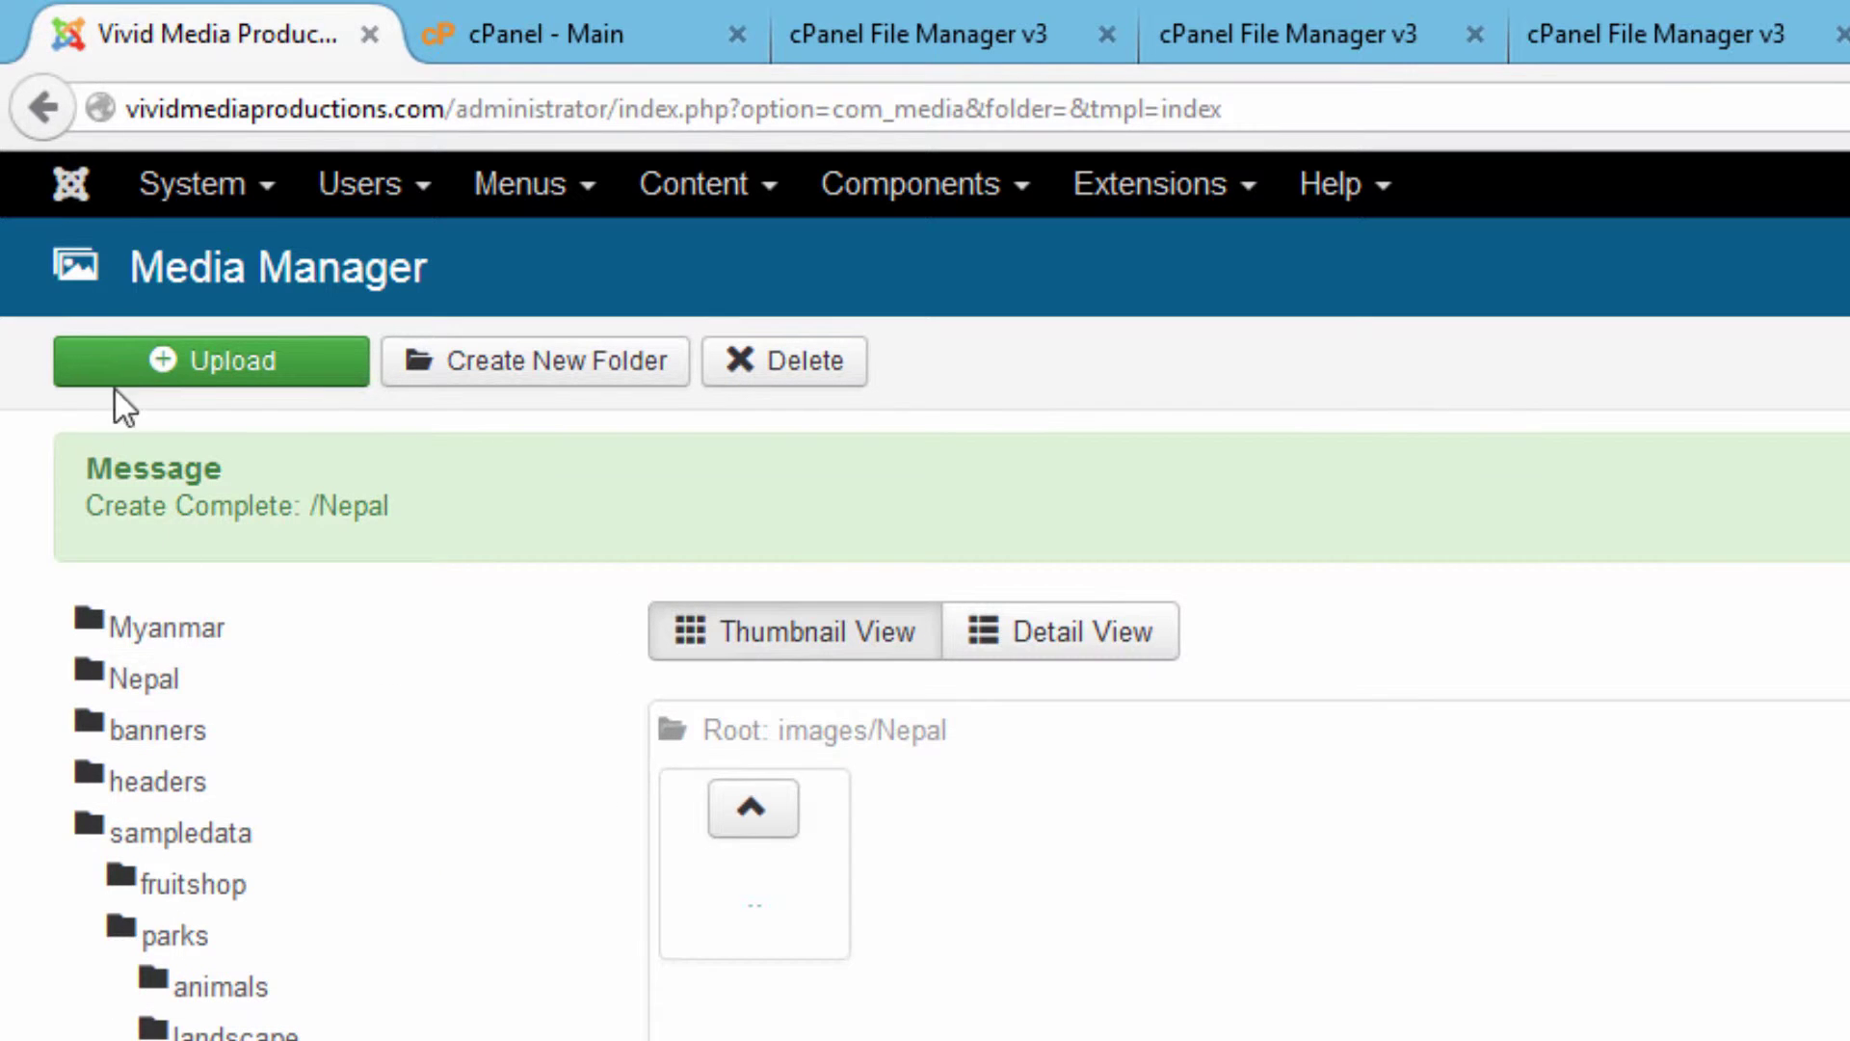
Open the upload form for images/Nepal and browse for local photos.
{"action": "left_click", "coordinate": [266, 376]}
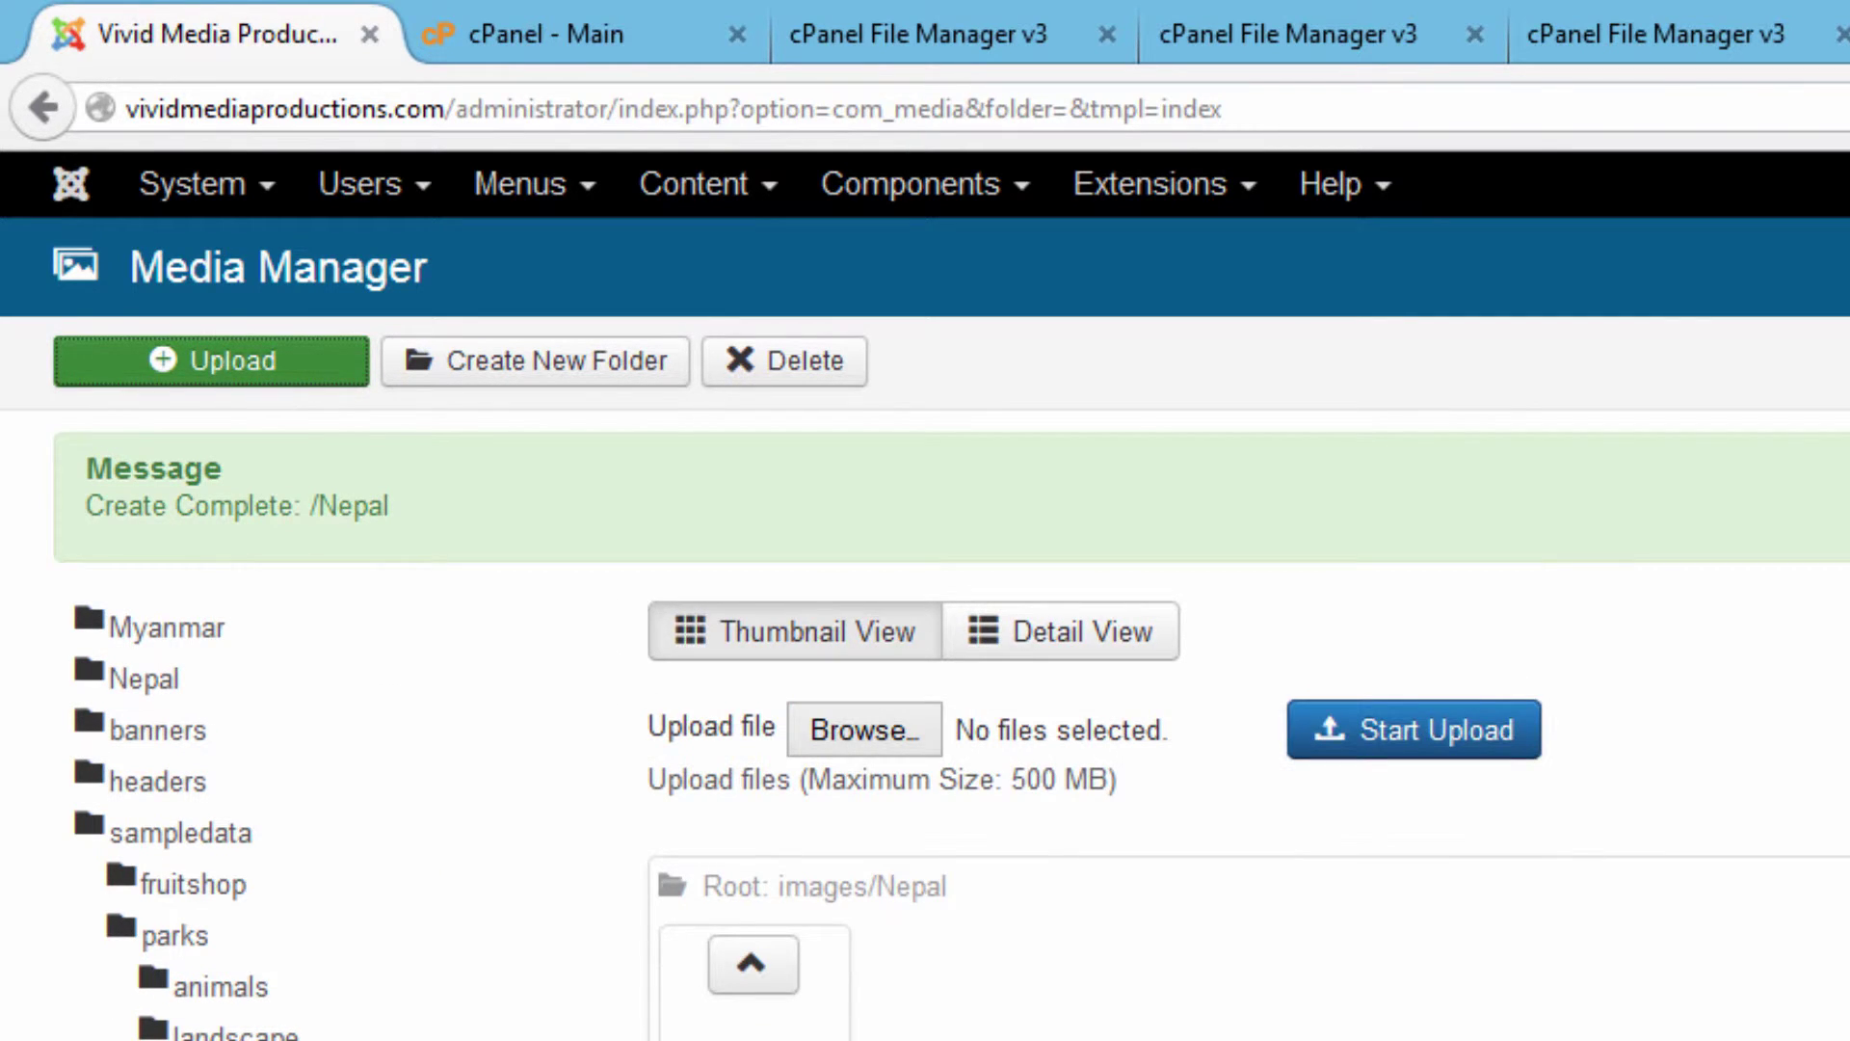
{"action": "left_click", "coordinate": [879, 736]}
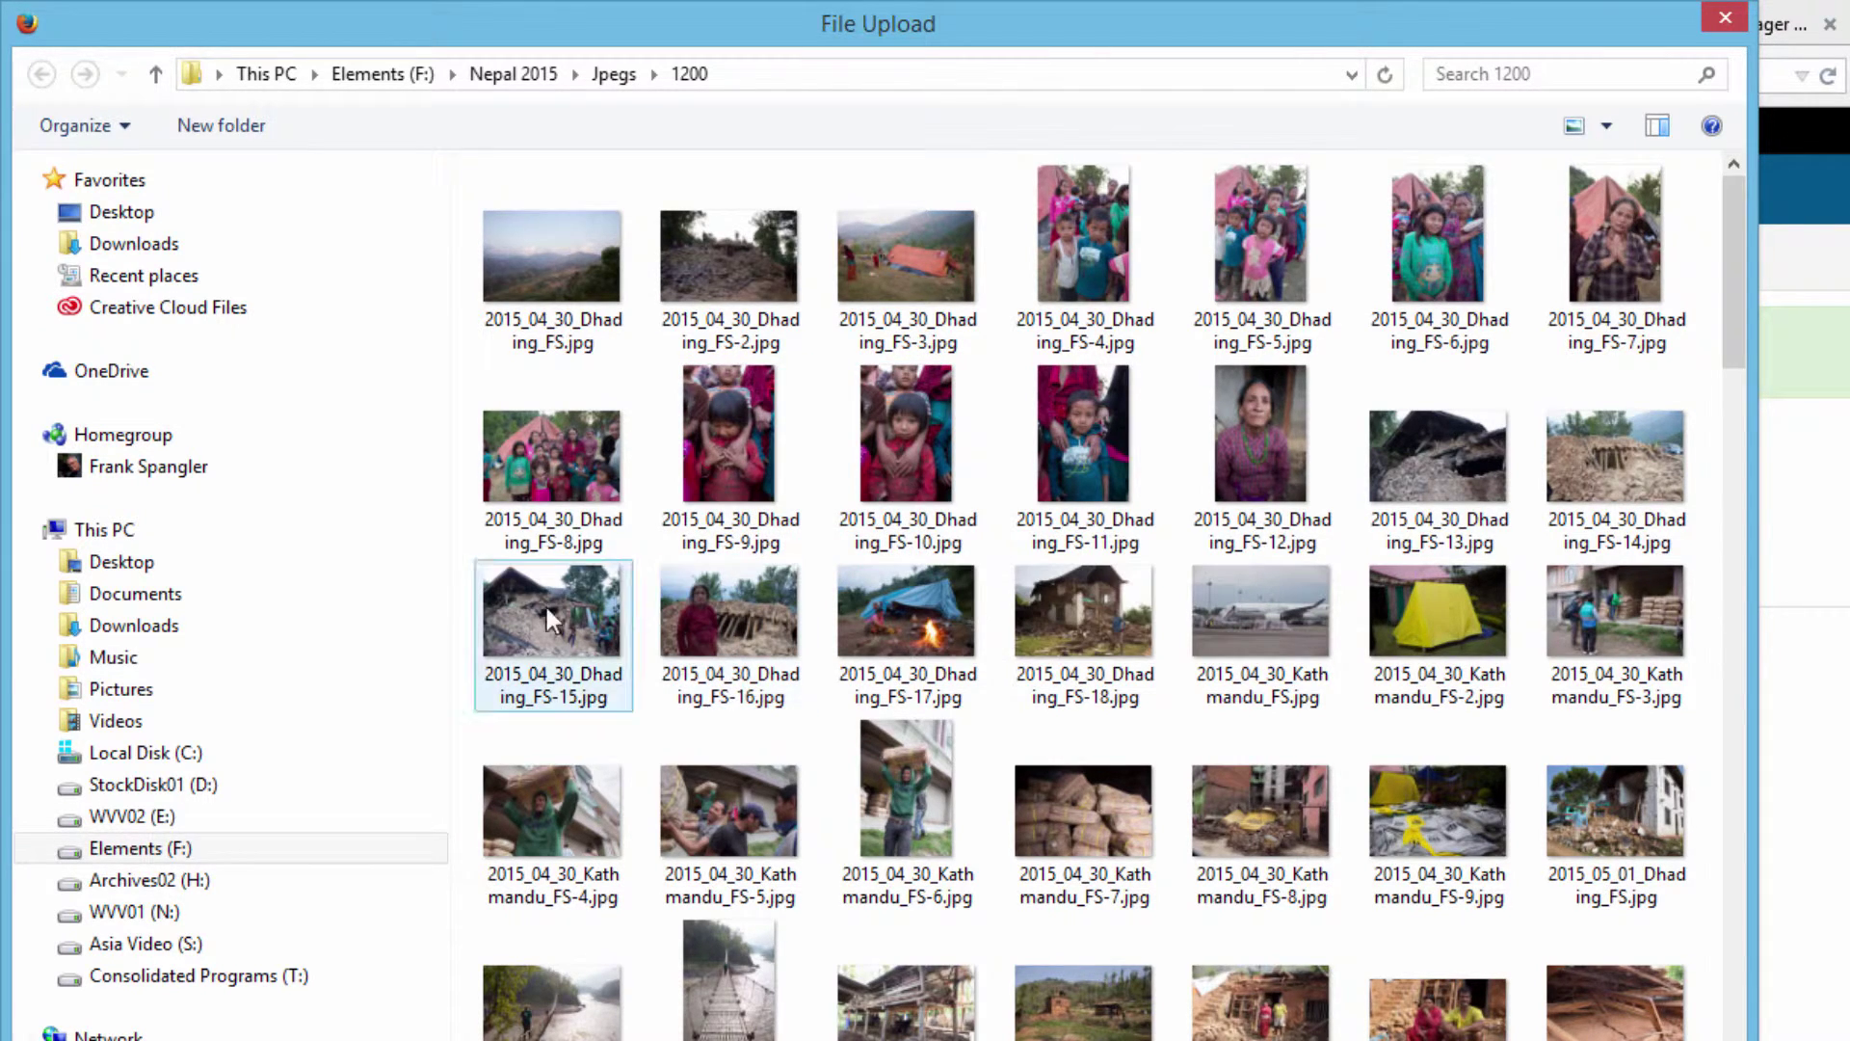
In Elements (F:)\Nepal 2015\Jpegs\1200, select photos 2015_04_30_Dhading_FS through FS-14.jpg.
{"action": "left_click", "coordinate": [116, 538]}
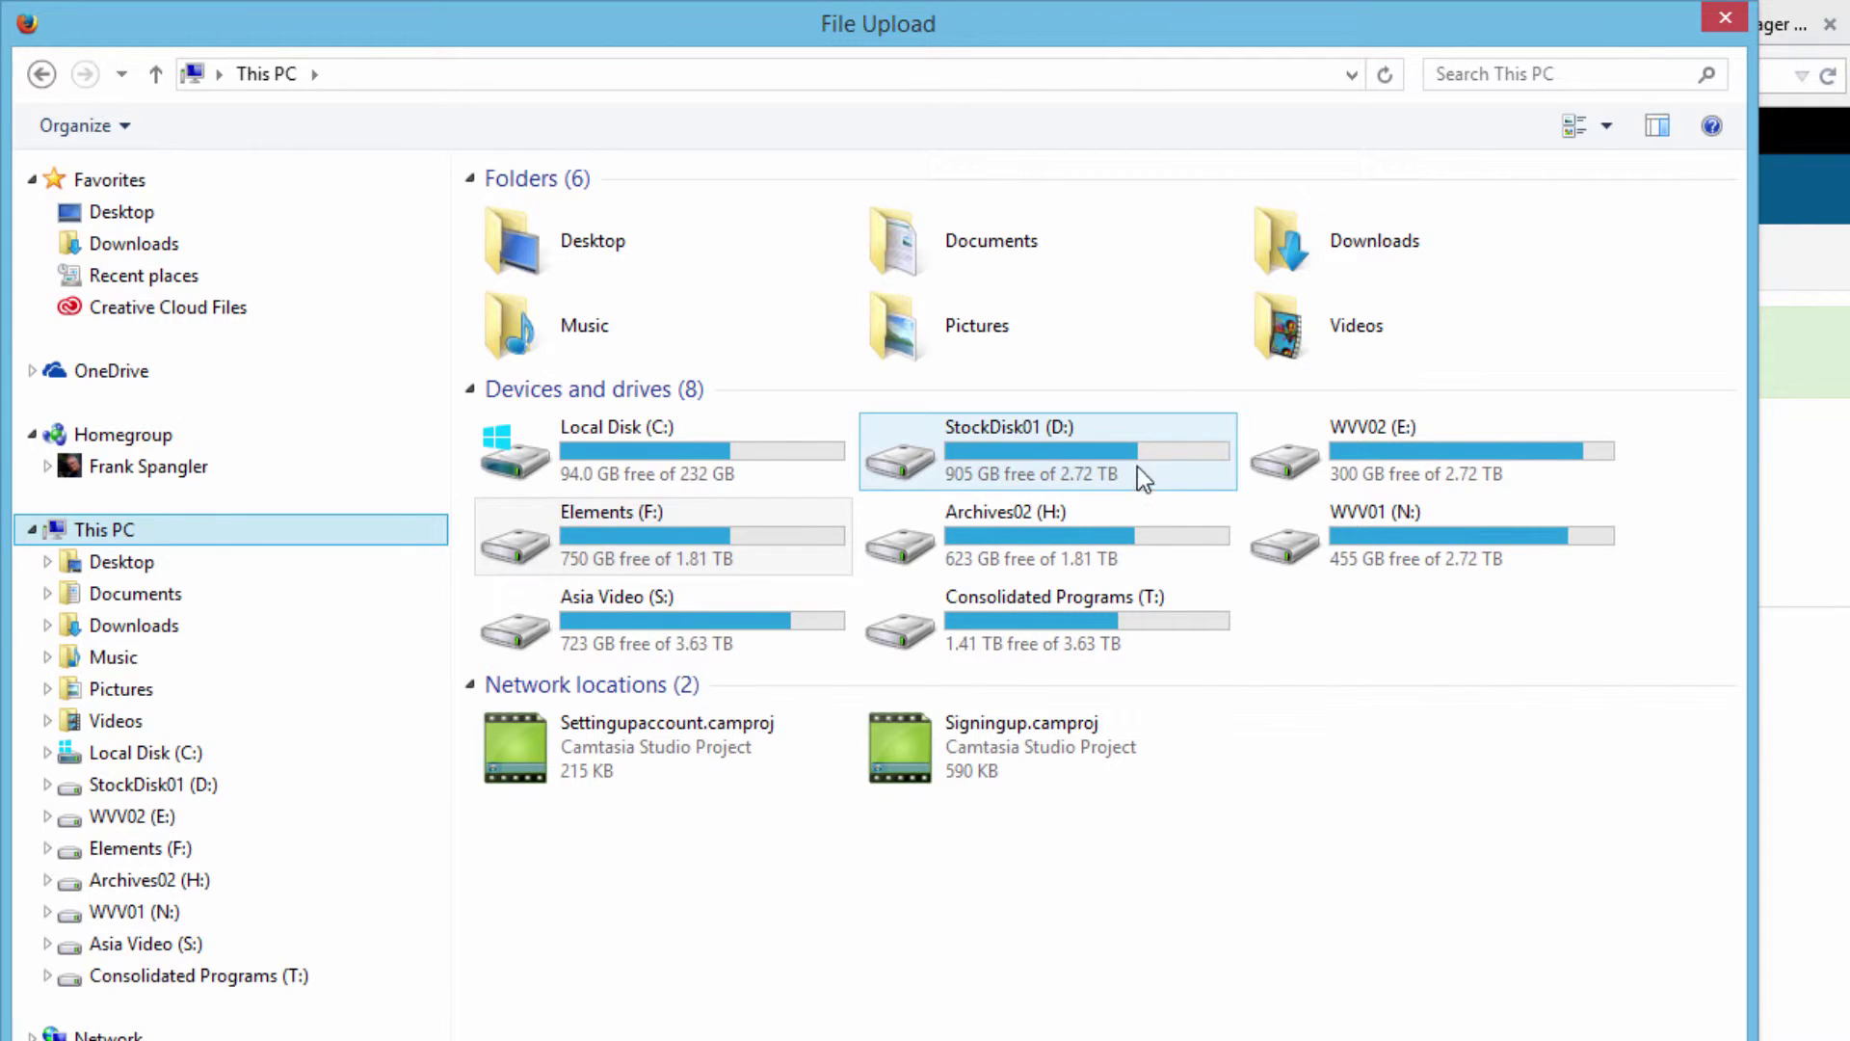
{"action": "double_click", "coordinate": [789, 512]}
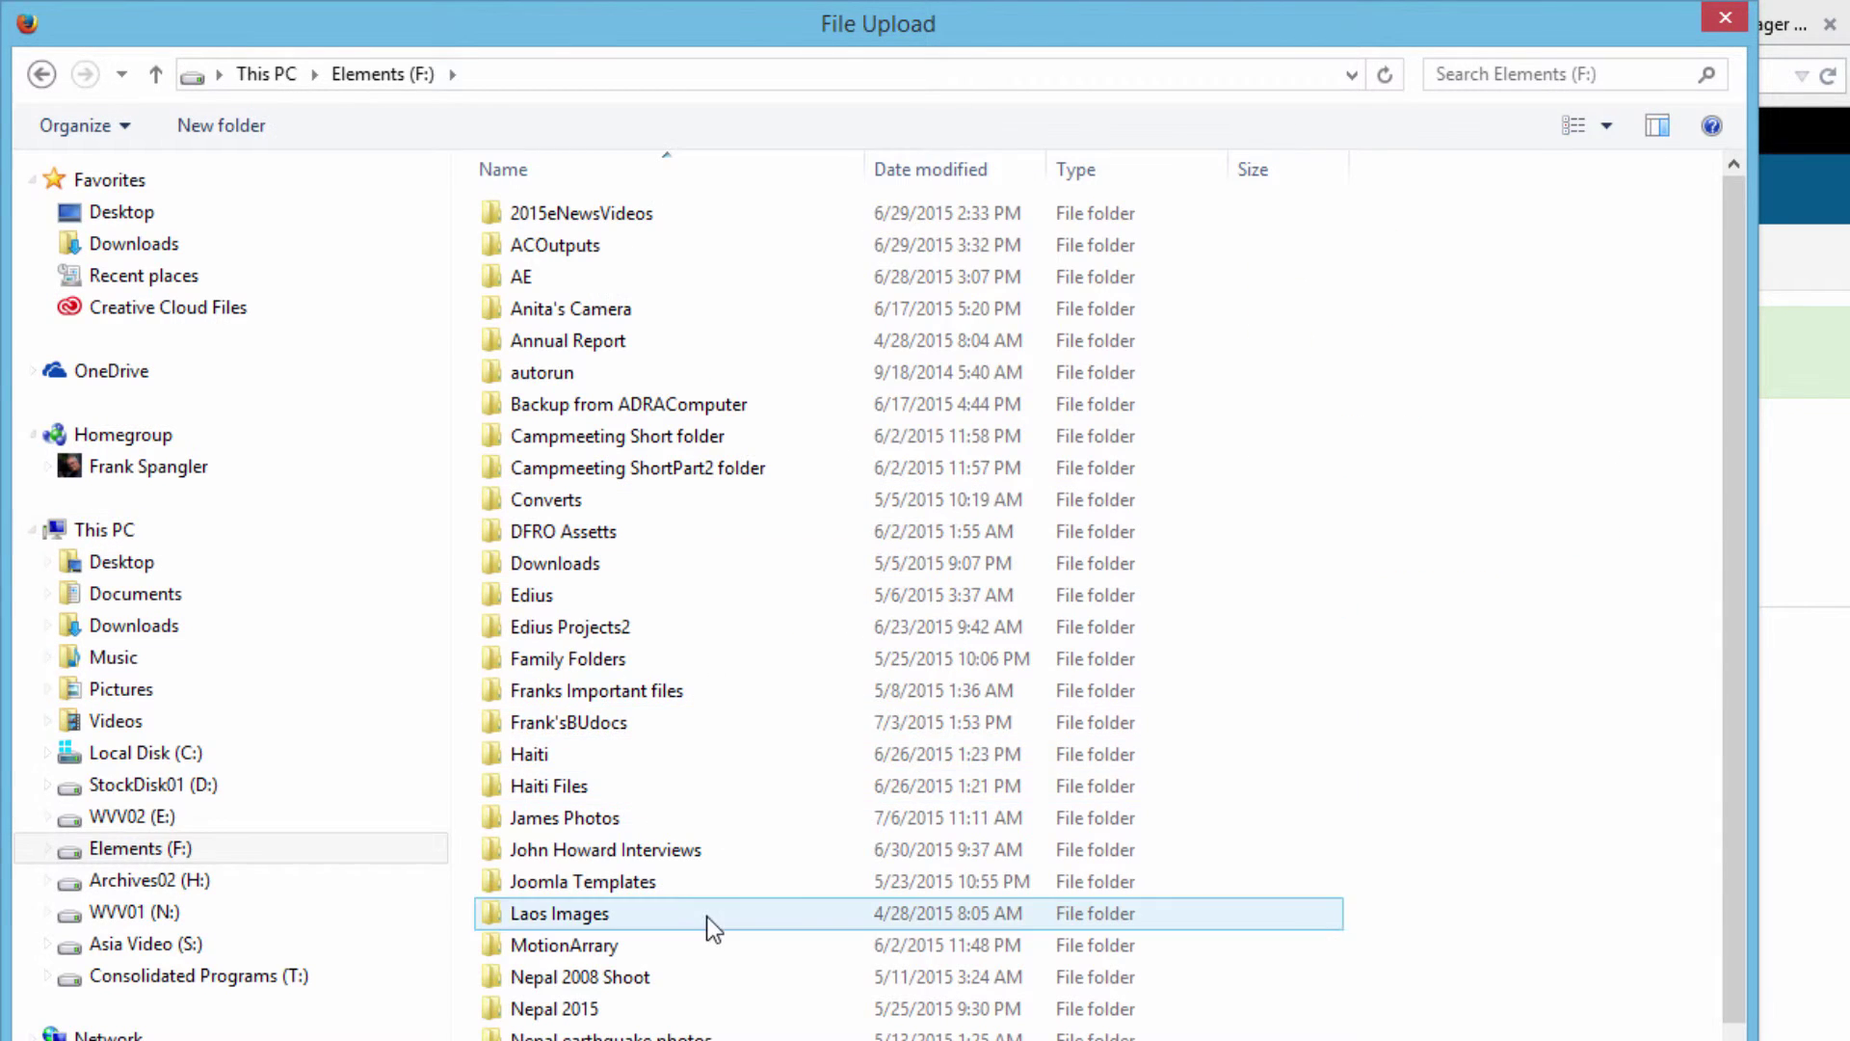
{"action": "double_click", "coordinate": [675, 1008]}
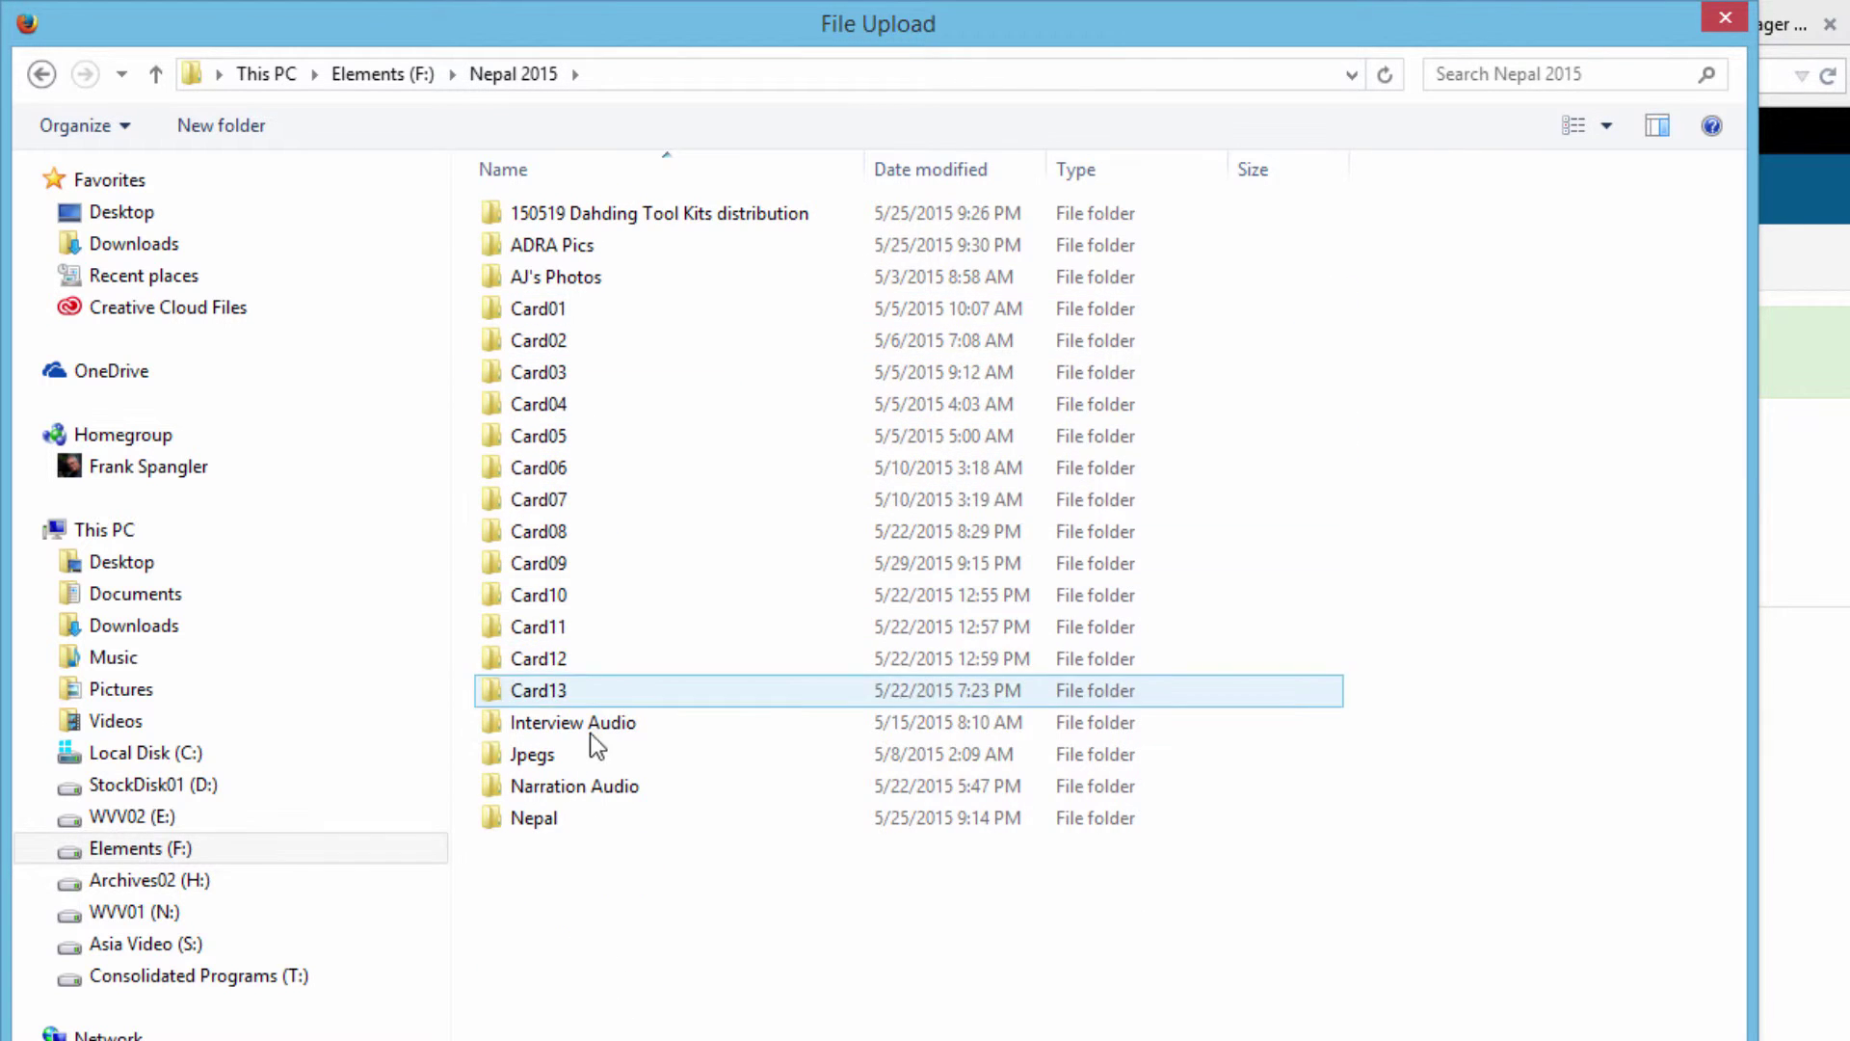
{"action": "double_click", "coordinate": [532, 757]}
{"action": "double_click", "coordinate": [529, 213]}
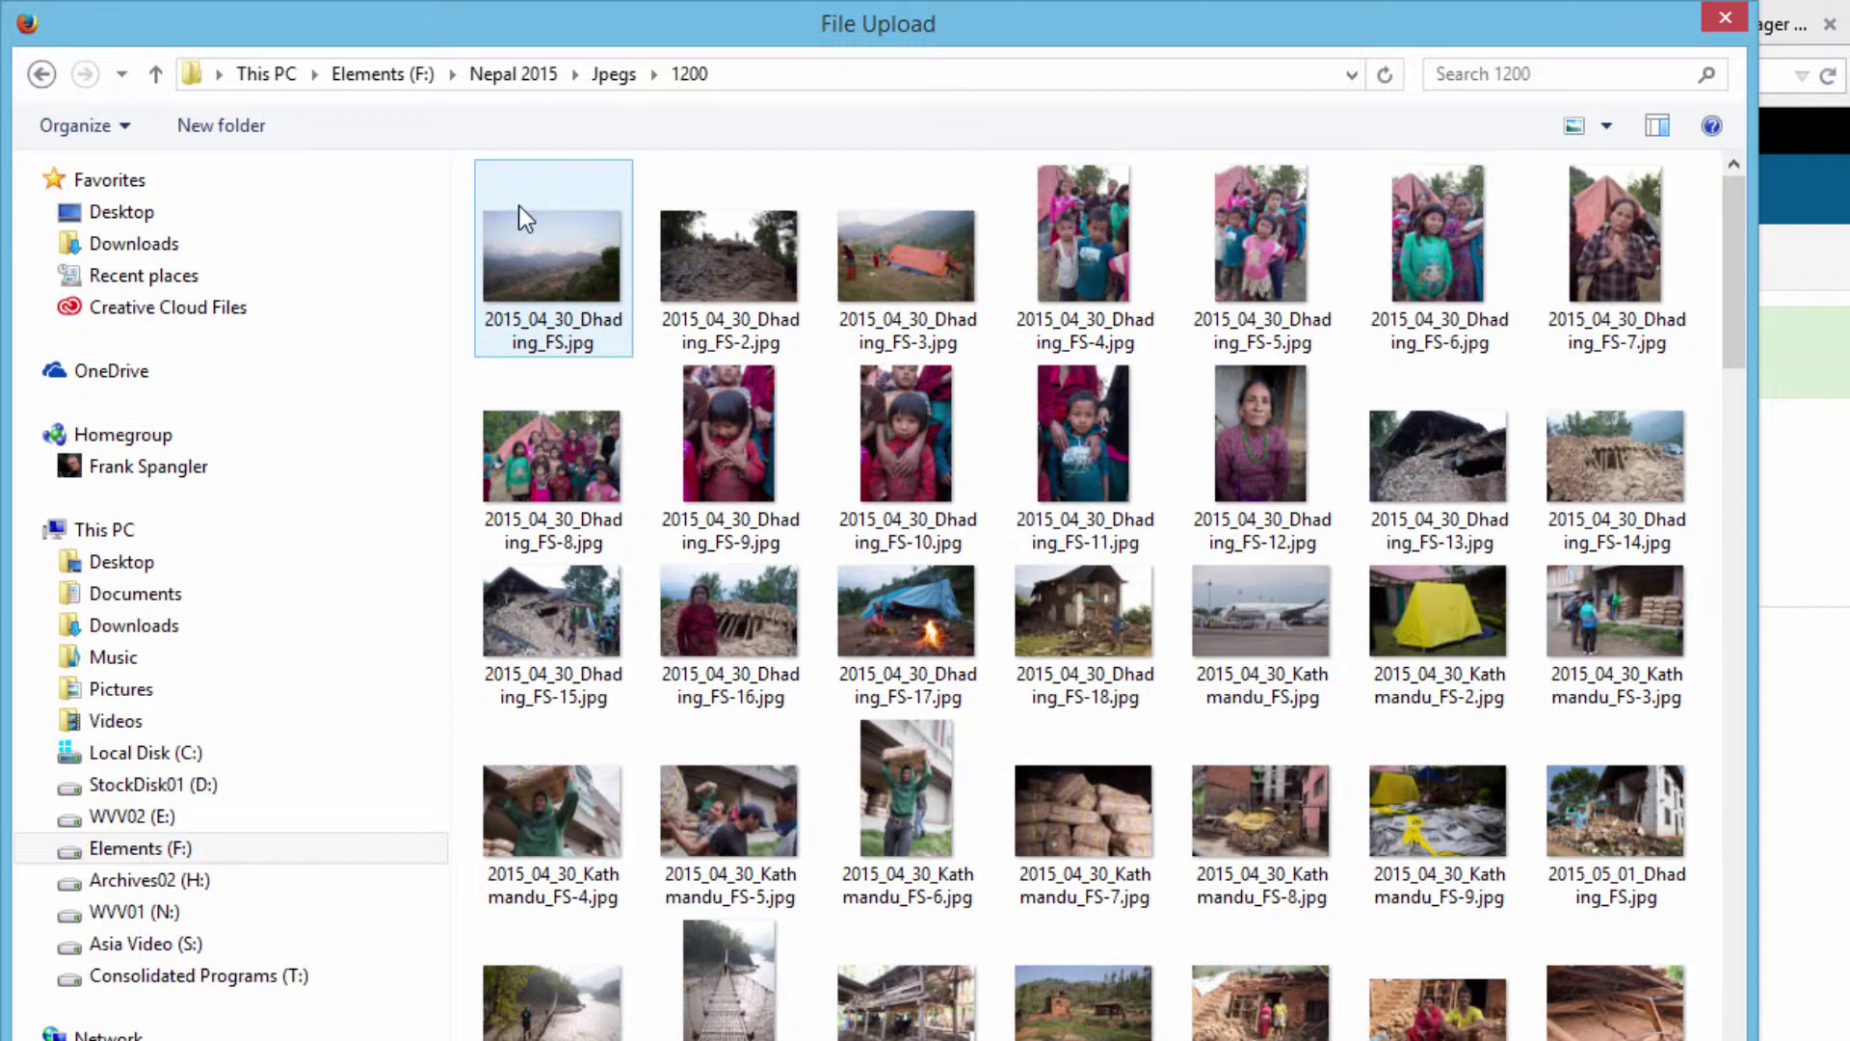
{"action": "left_click", "coordinate": [552, 247]}
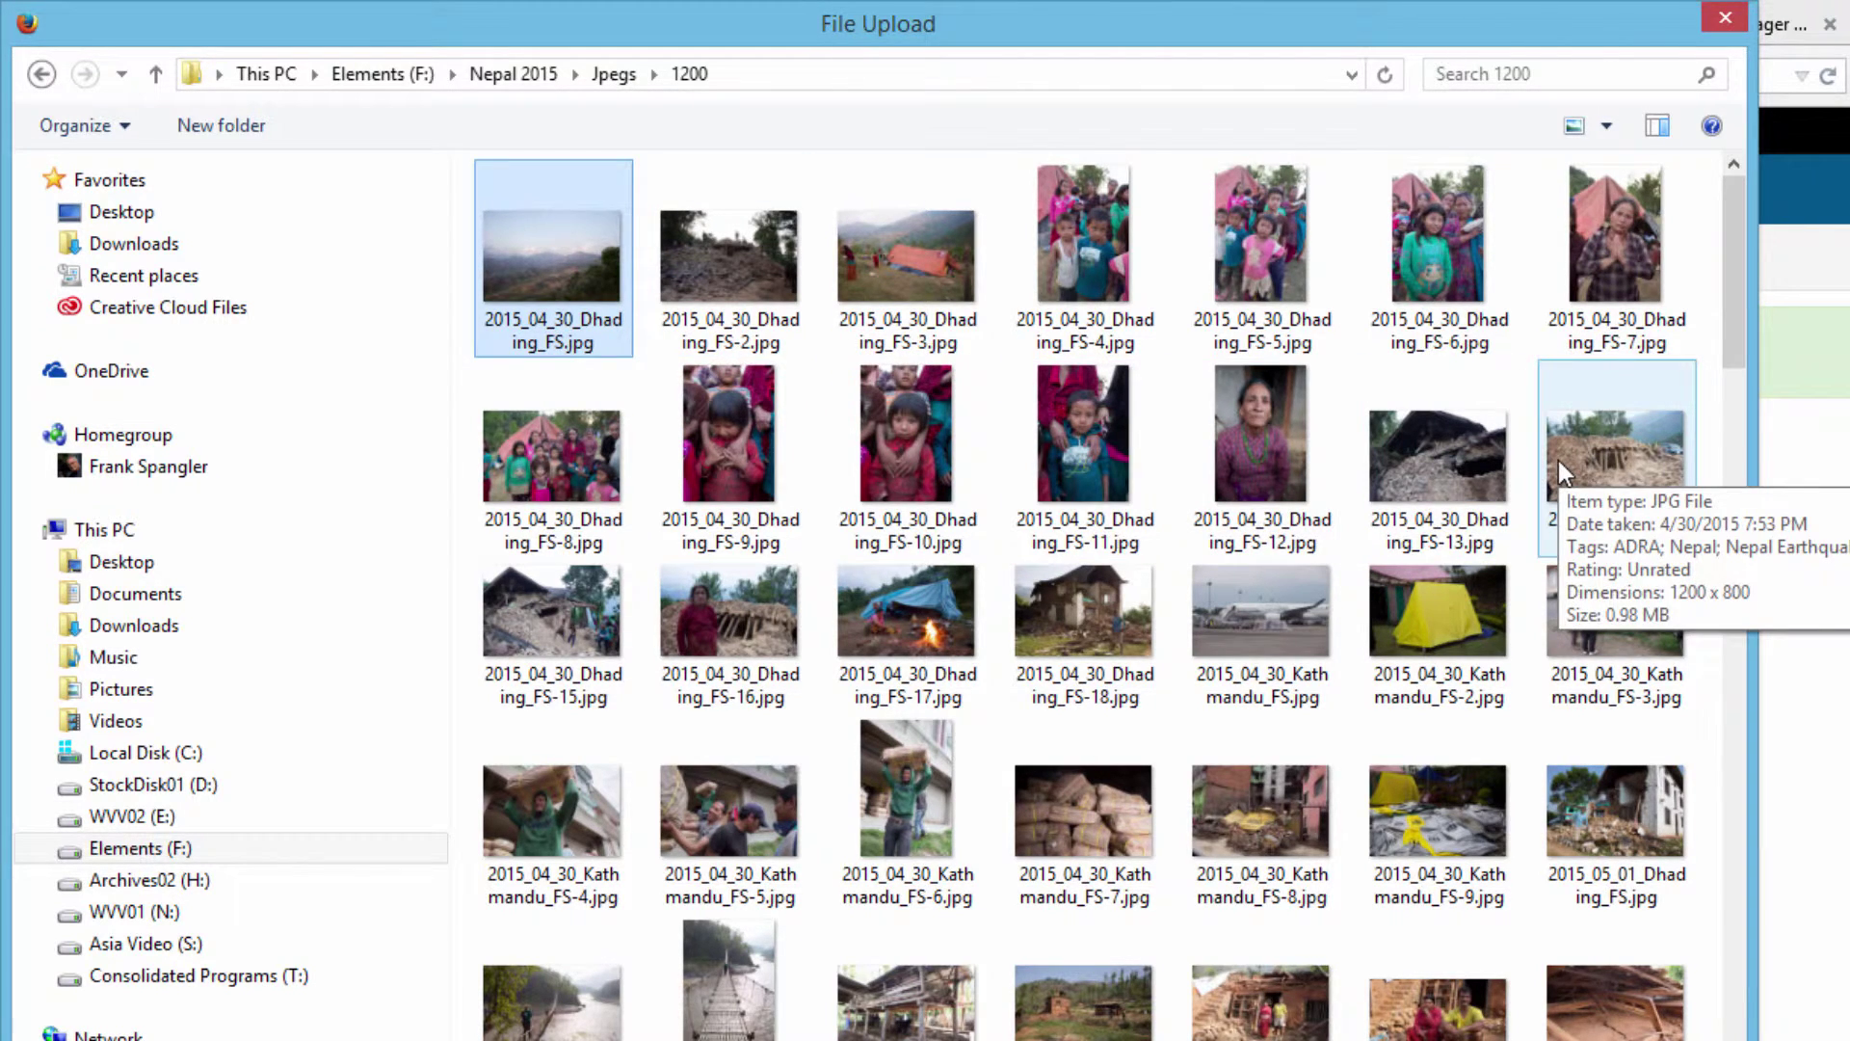
{"action": "left_click", "coordinate": [1609, 428], "text": "shift"}
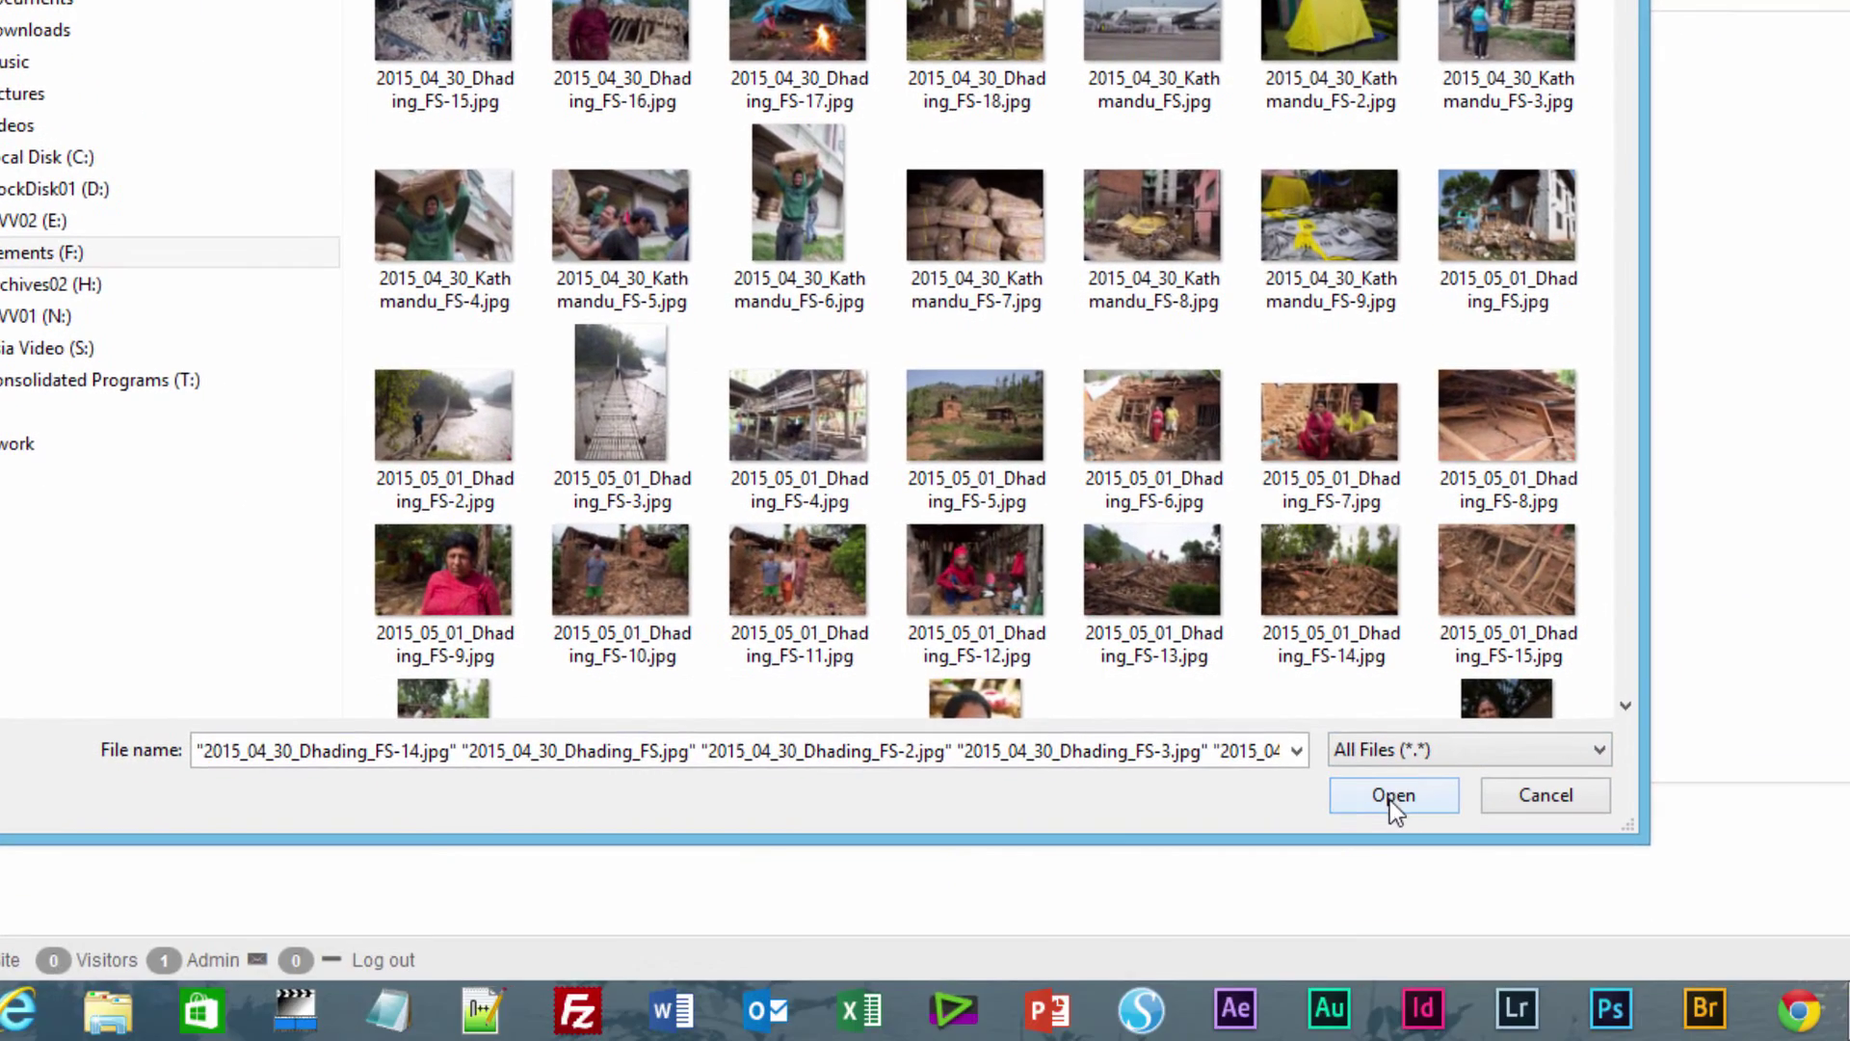
Confirm the 14 chosen Dhading photos and upload them into images/Nepal.
{"action": "left_click", "coordinate": [1392, 796]}
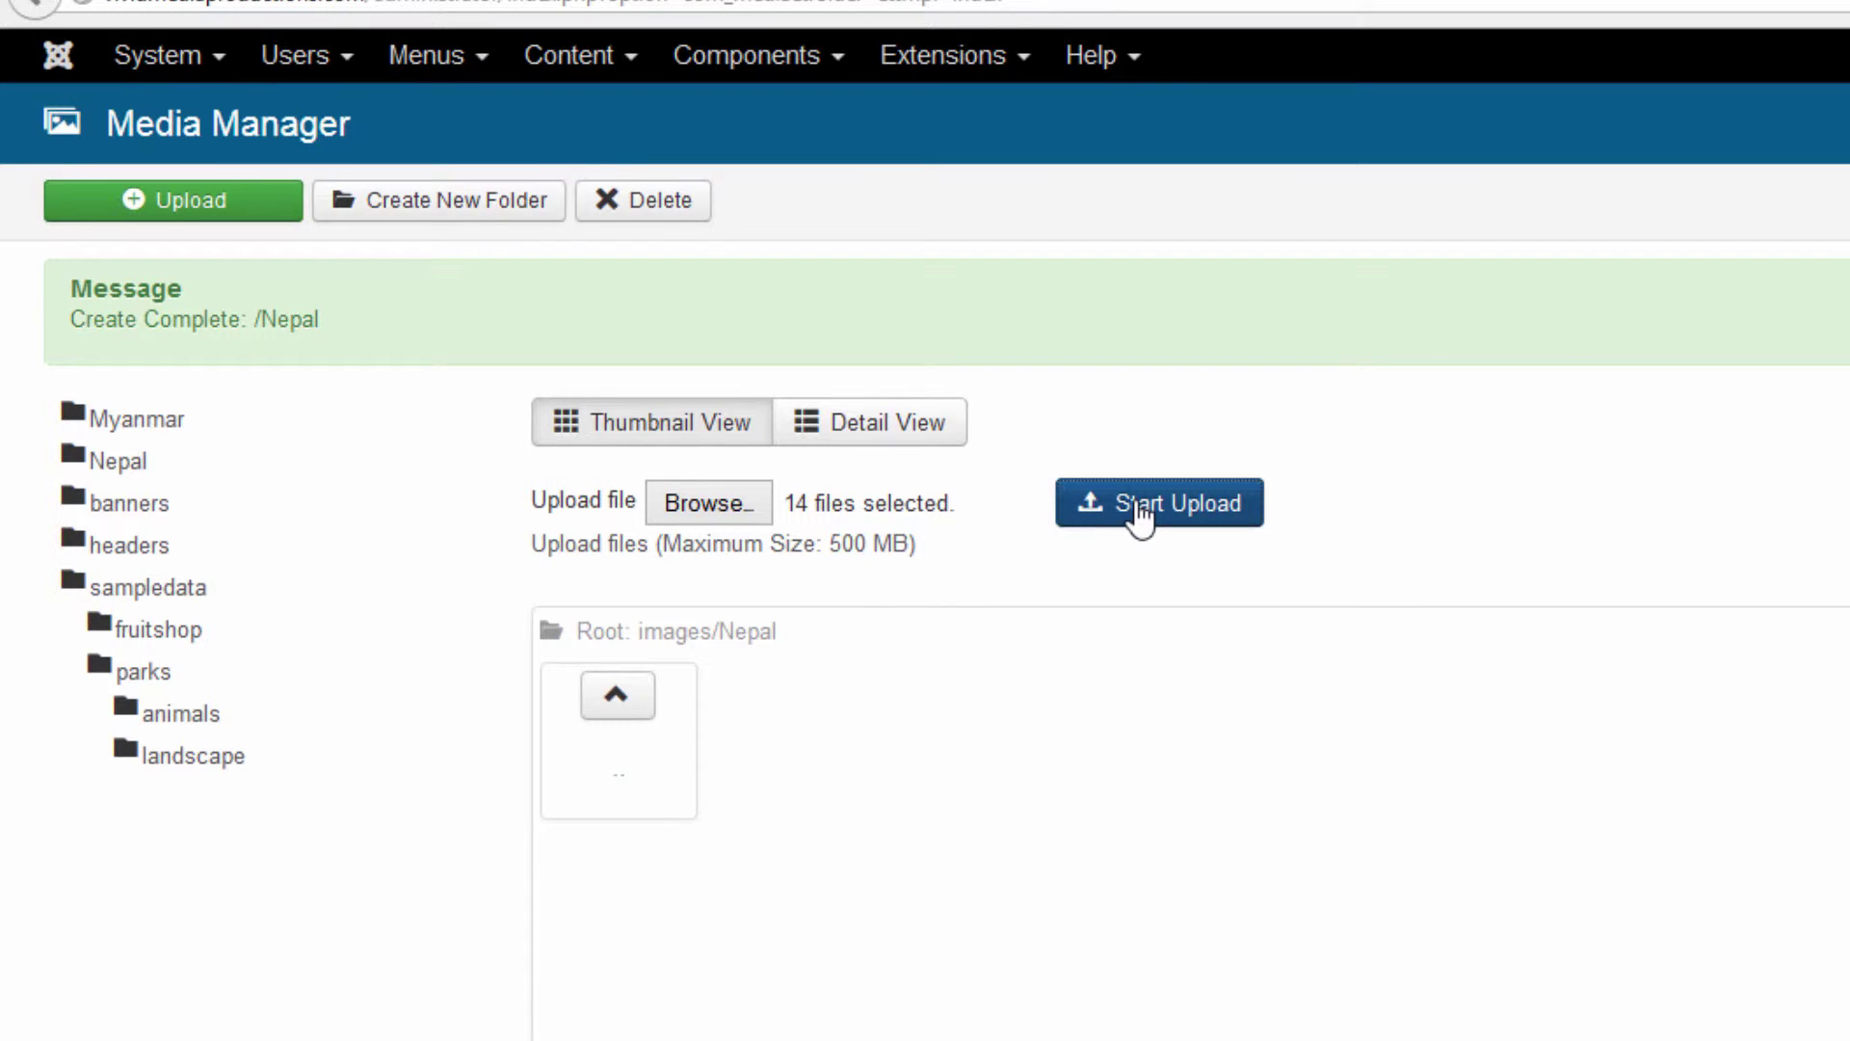
{"action": "left_click", "coordinate": [1140, 514]}
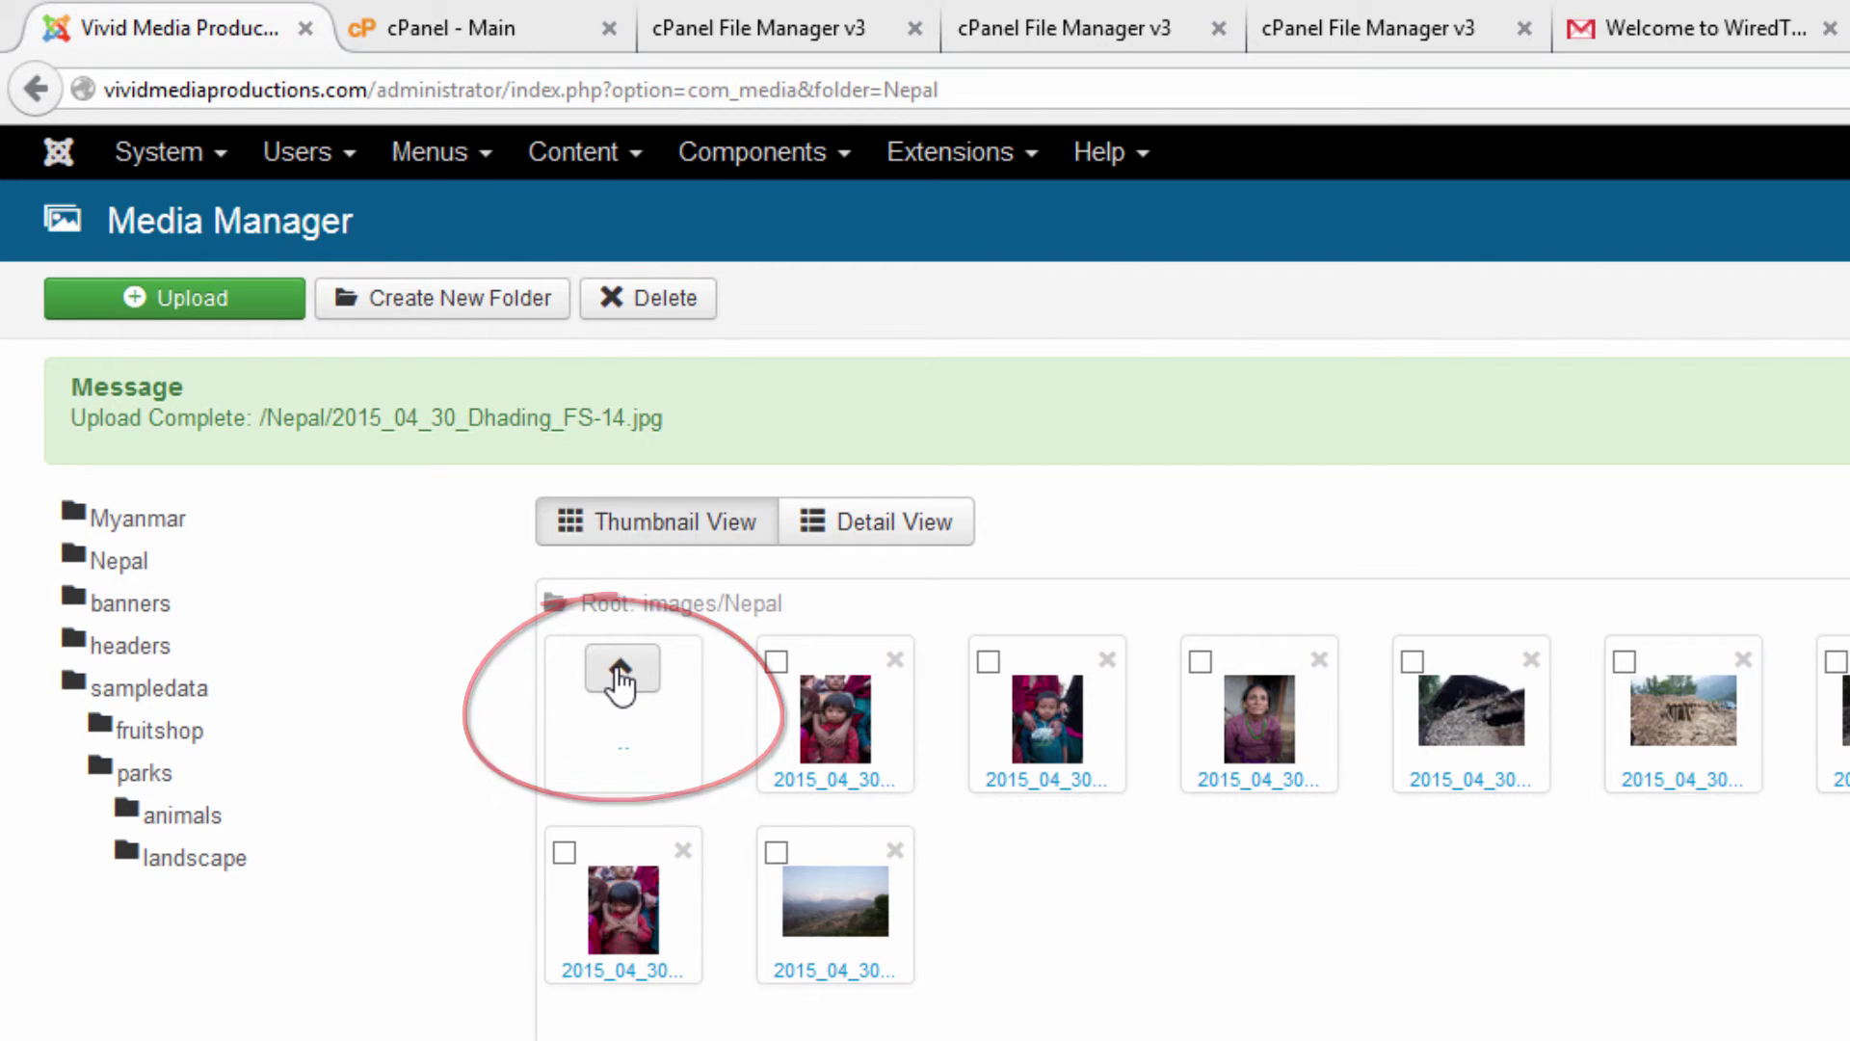
Go up to the images root, then open the About Us article from the Article Manager.
{"action": "left_click", "coordinate": [619, 675]}
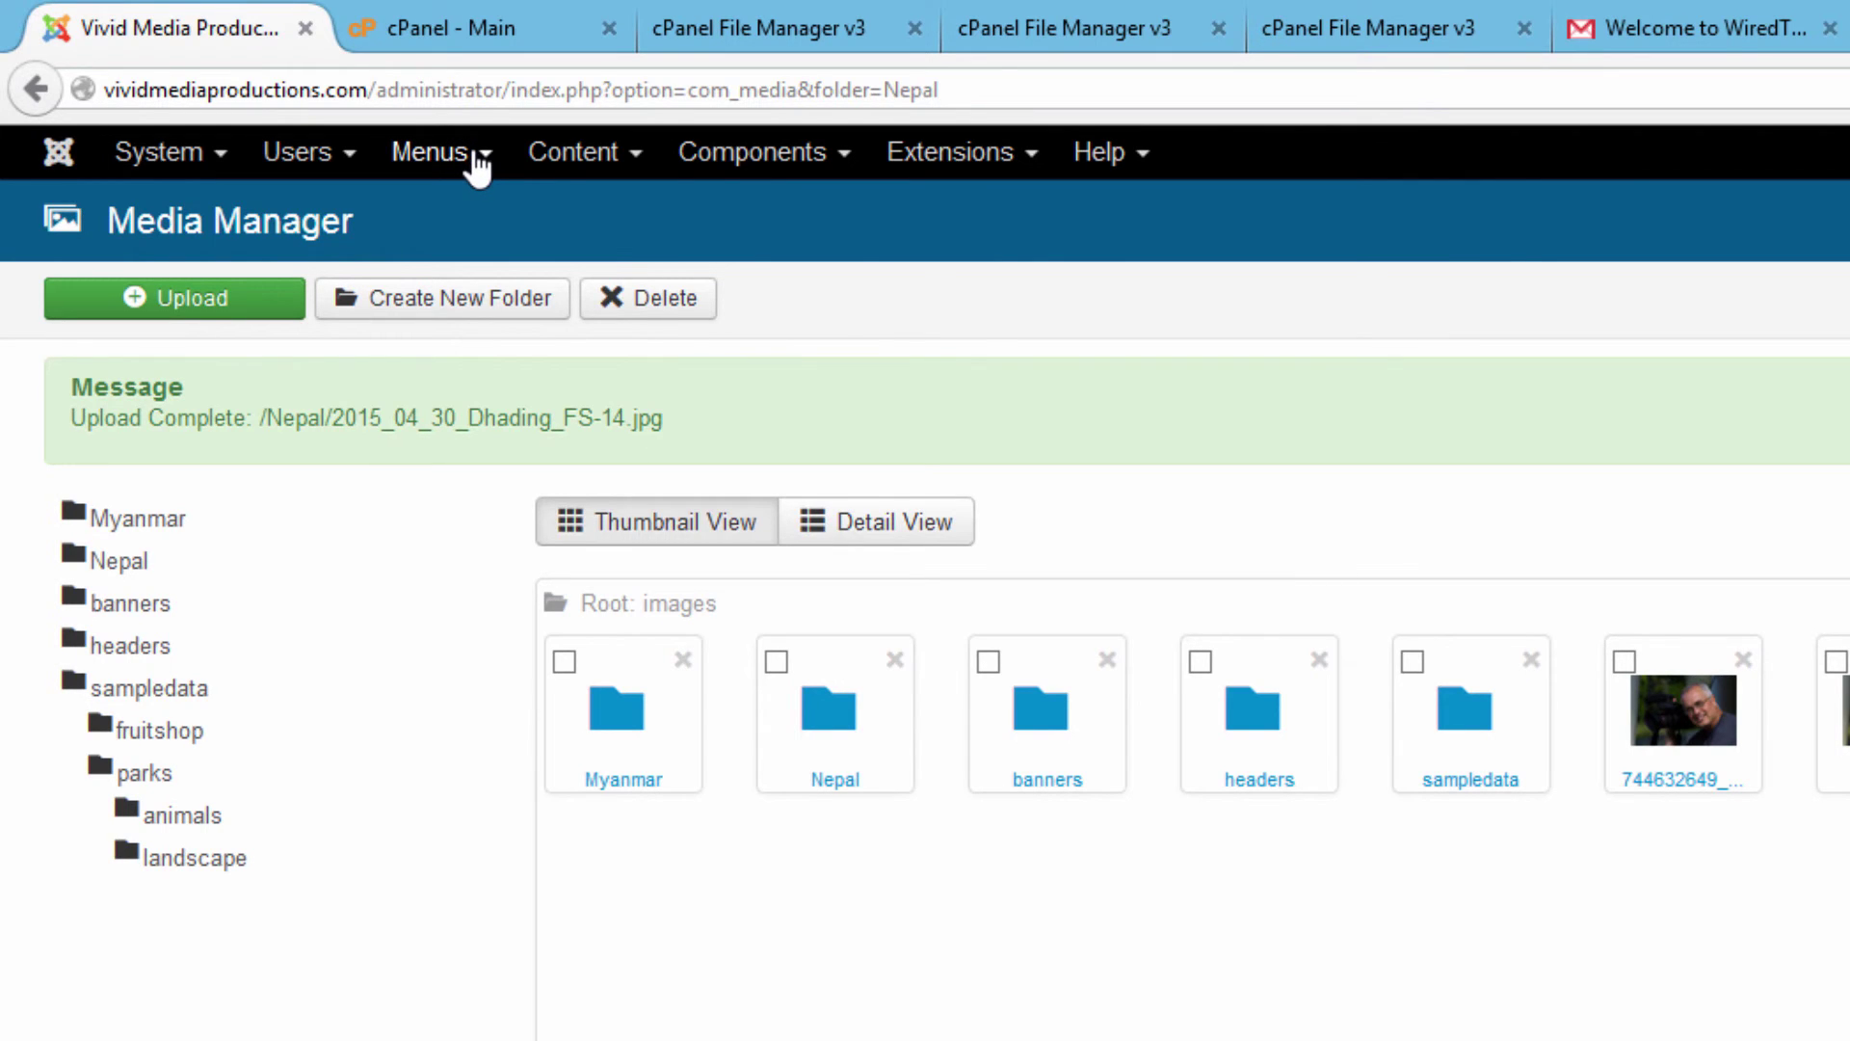
{"action": "left_click", "coordinate": [583, 161]}
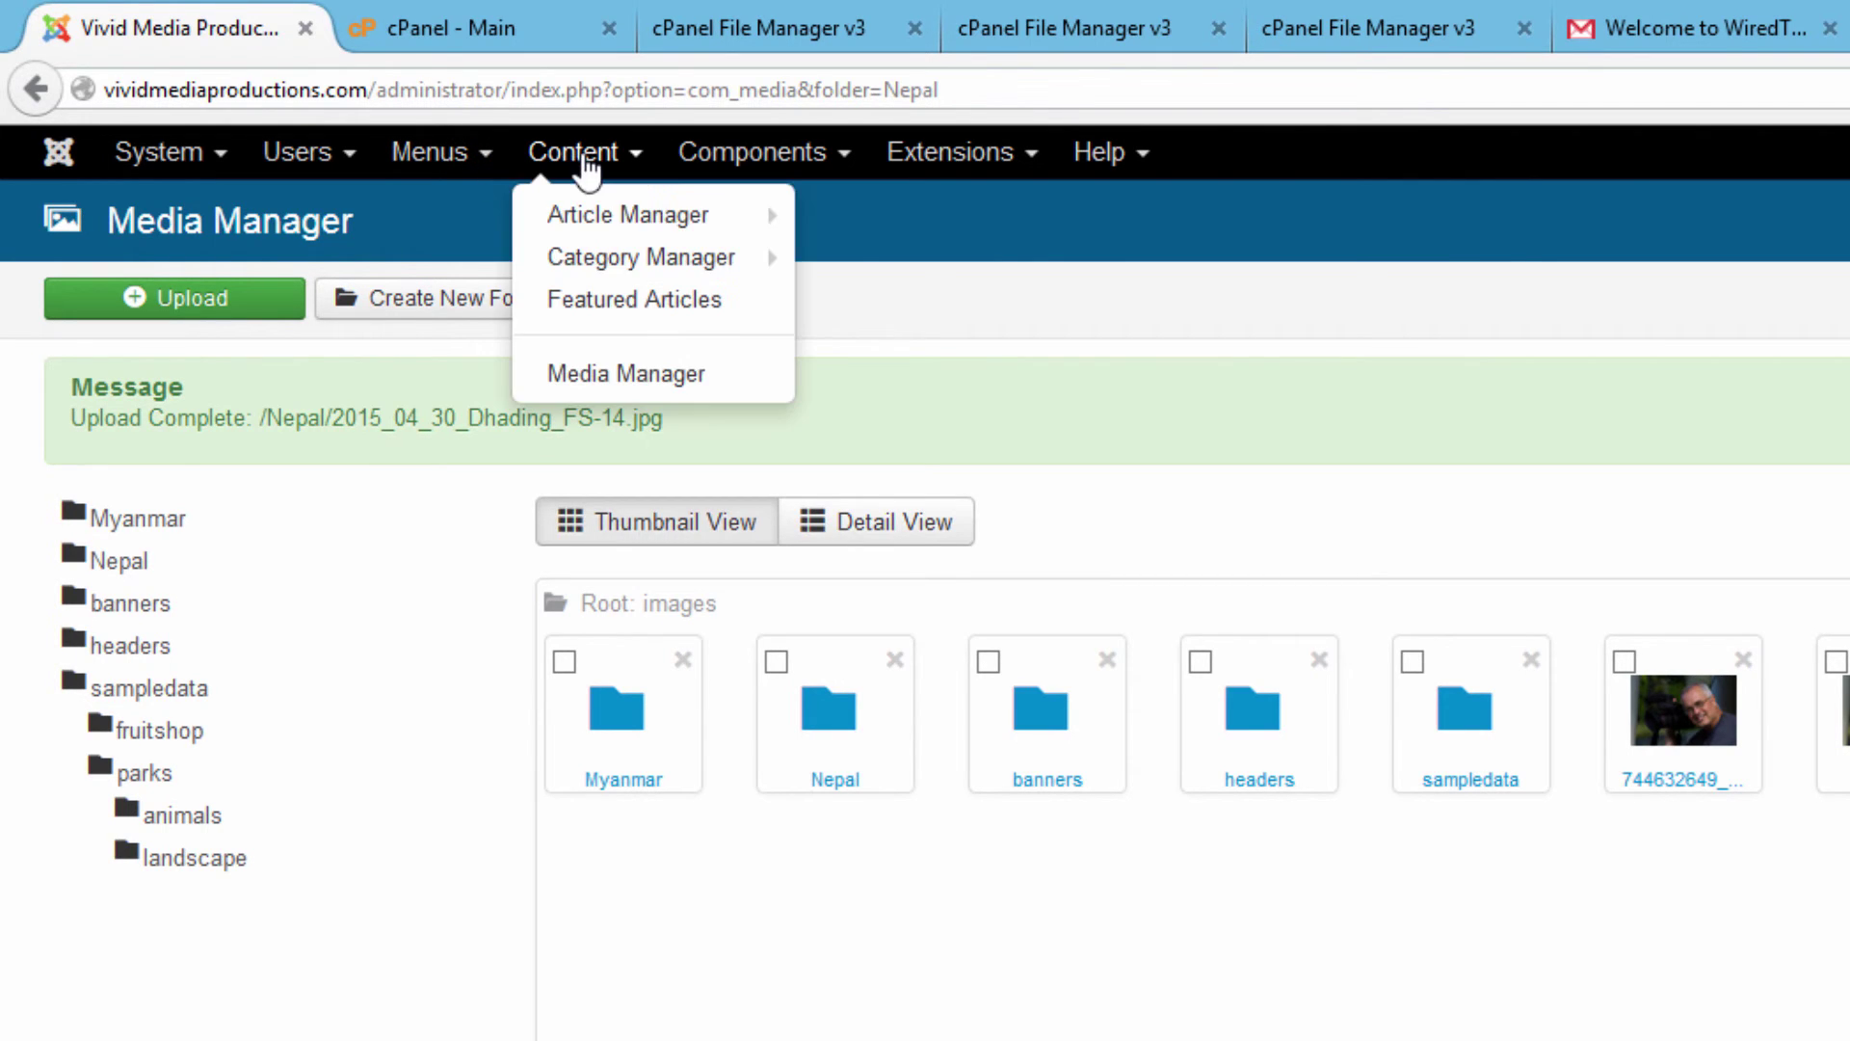
{"action": "left_click", "coordinate": [593, 217]}
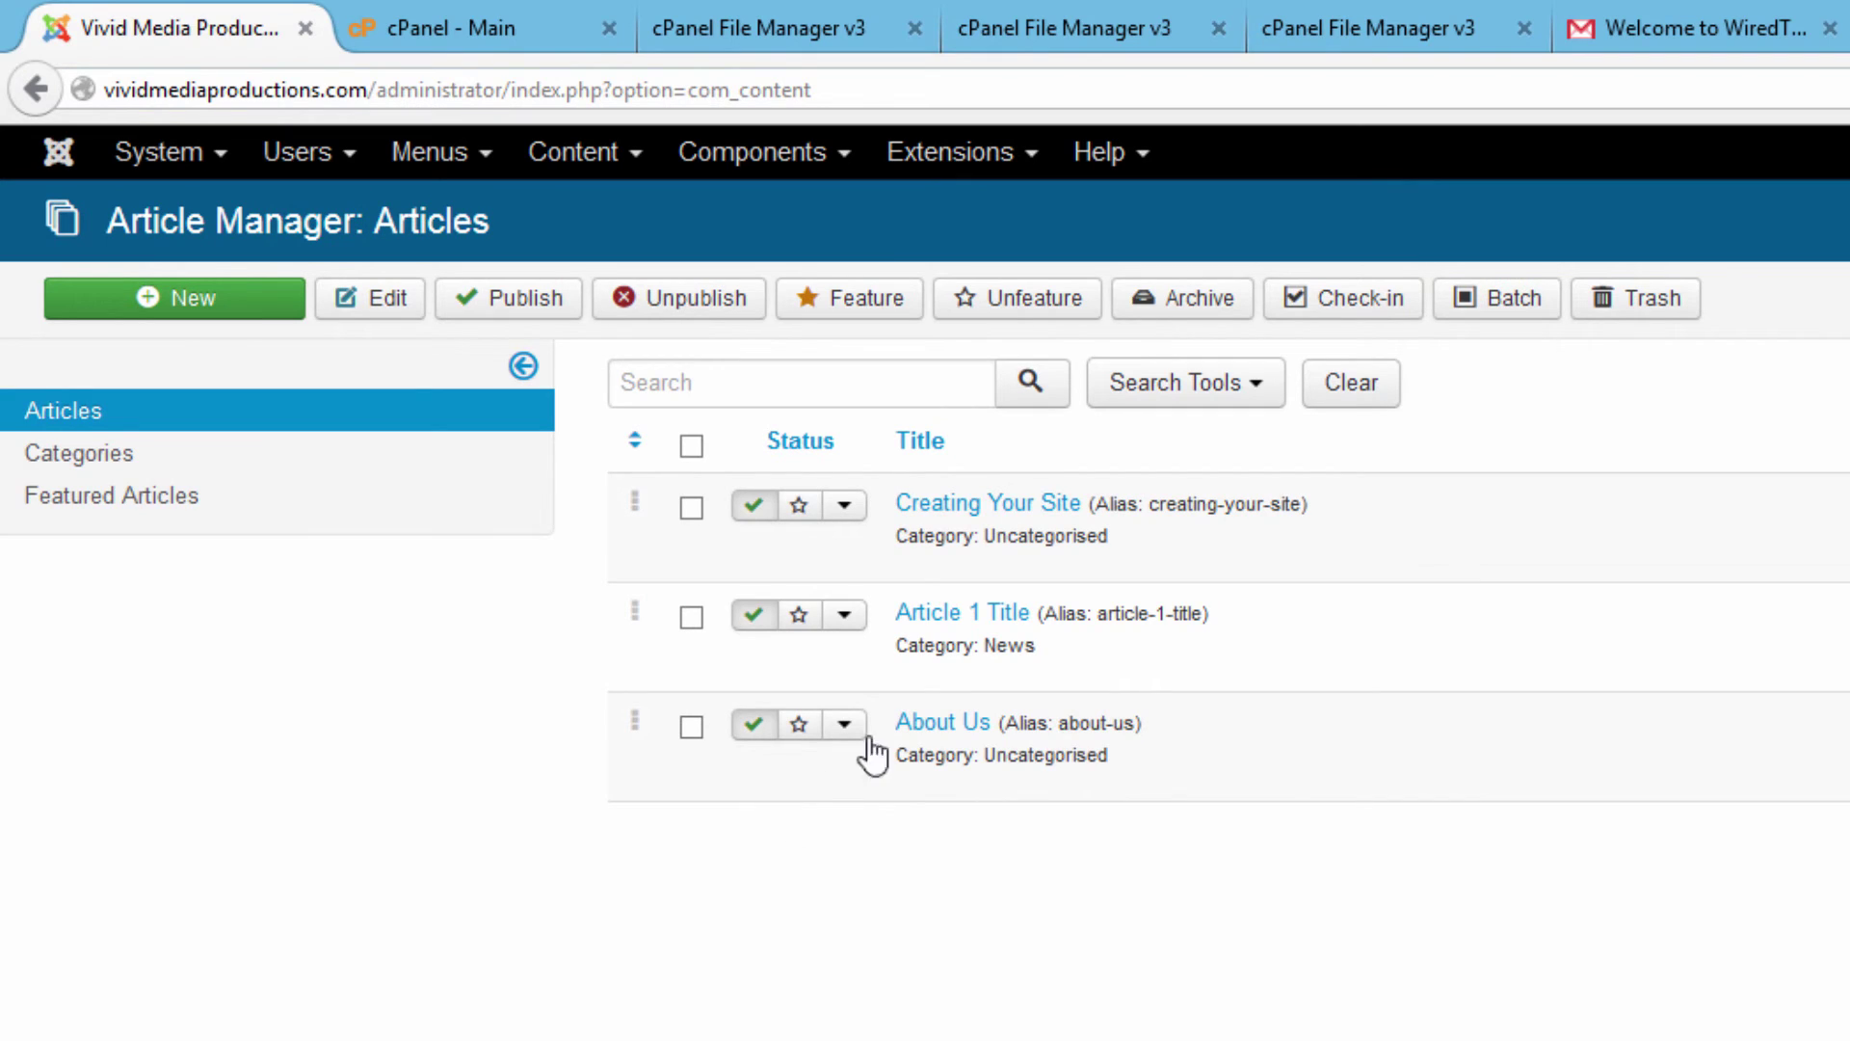
{"action": "left_click", "coordinate": [953, 740]}
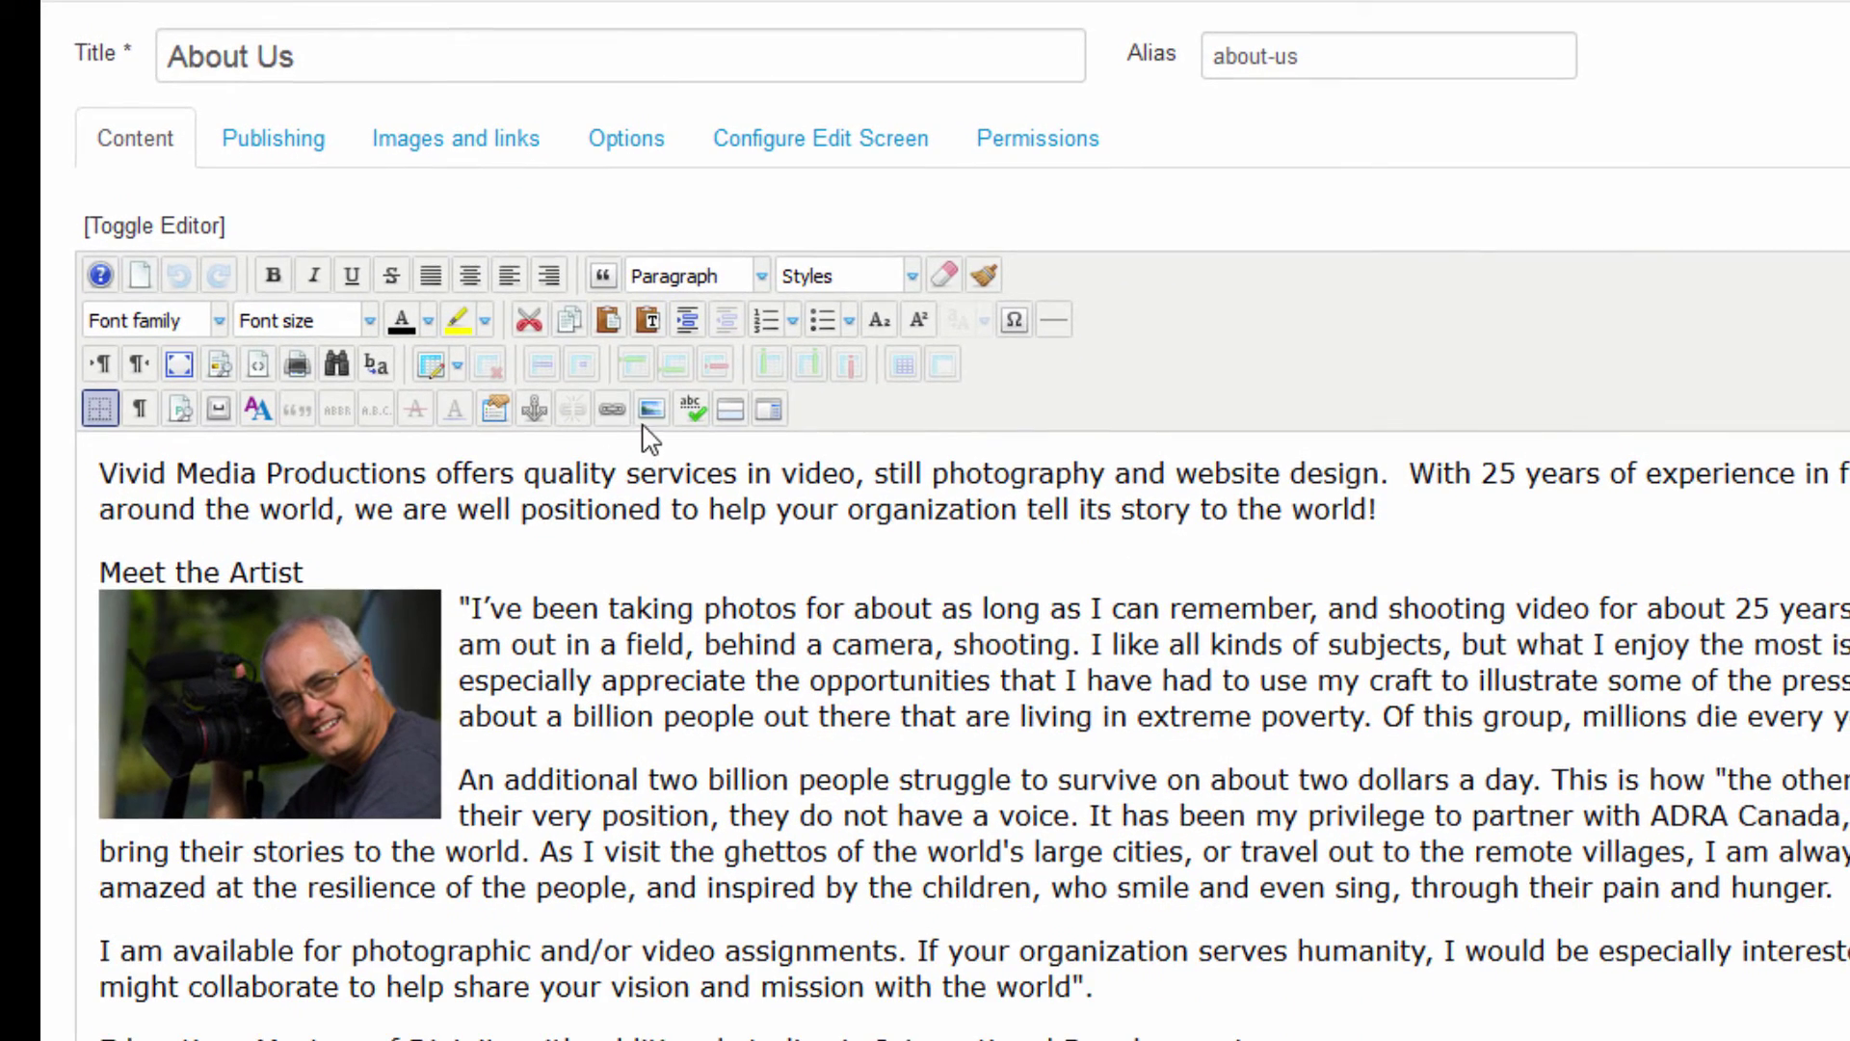
{"action": "left_click", "coordinate": [648, 409]}
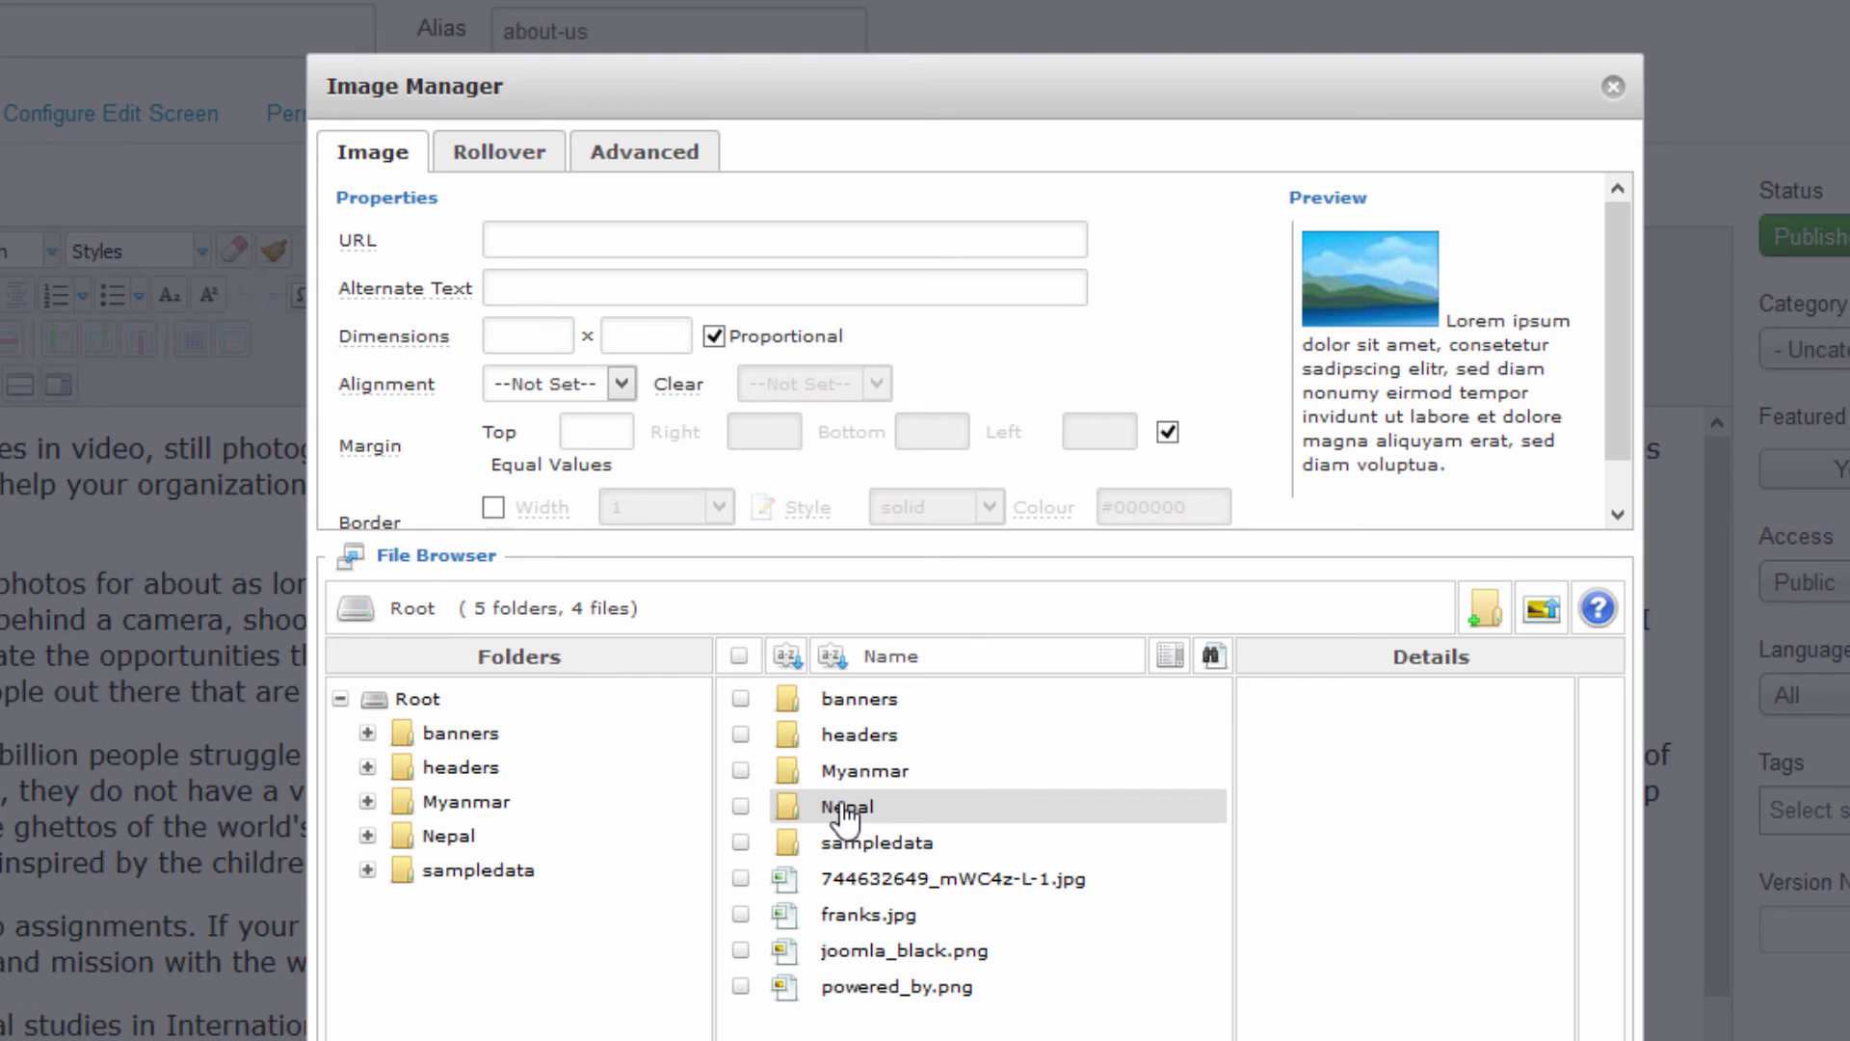
{"action": "double_click", "coordinate": [845, 809]}
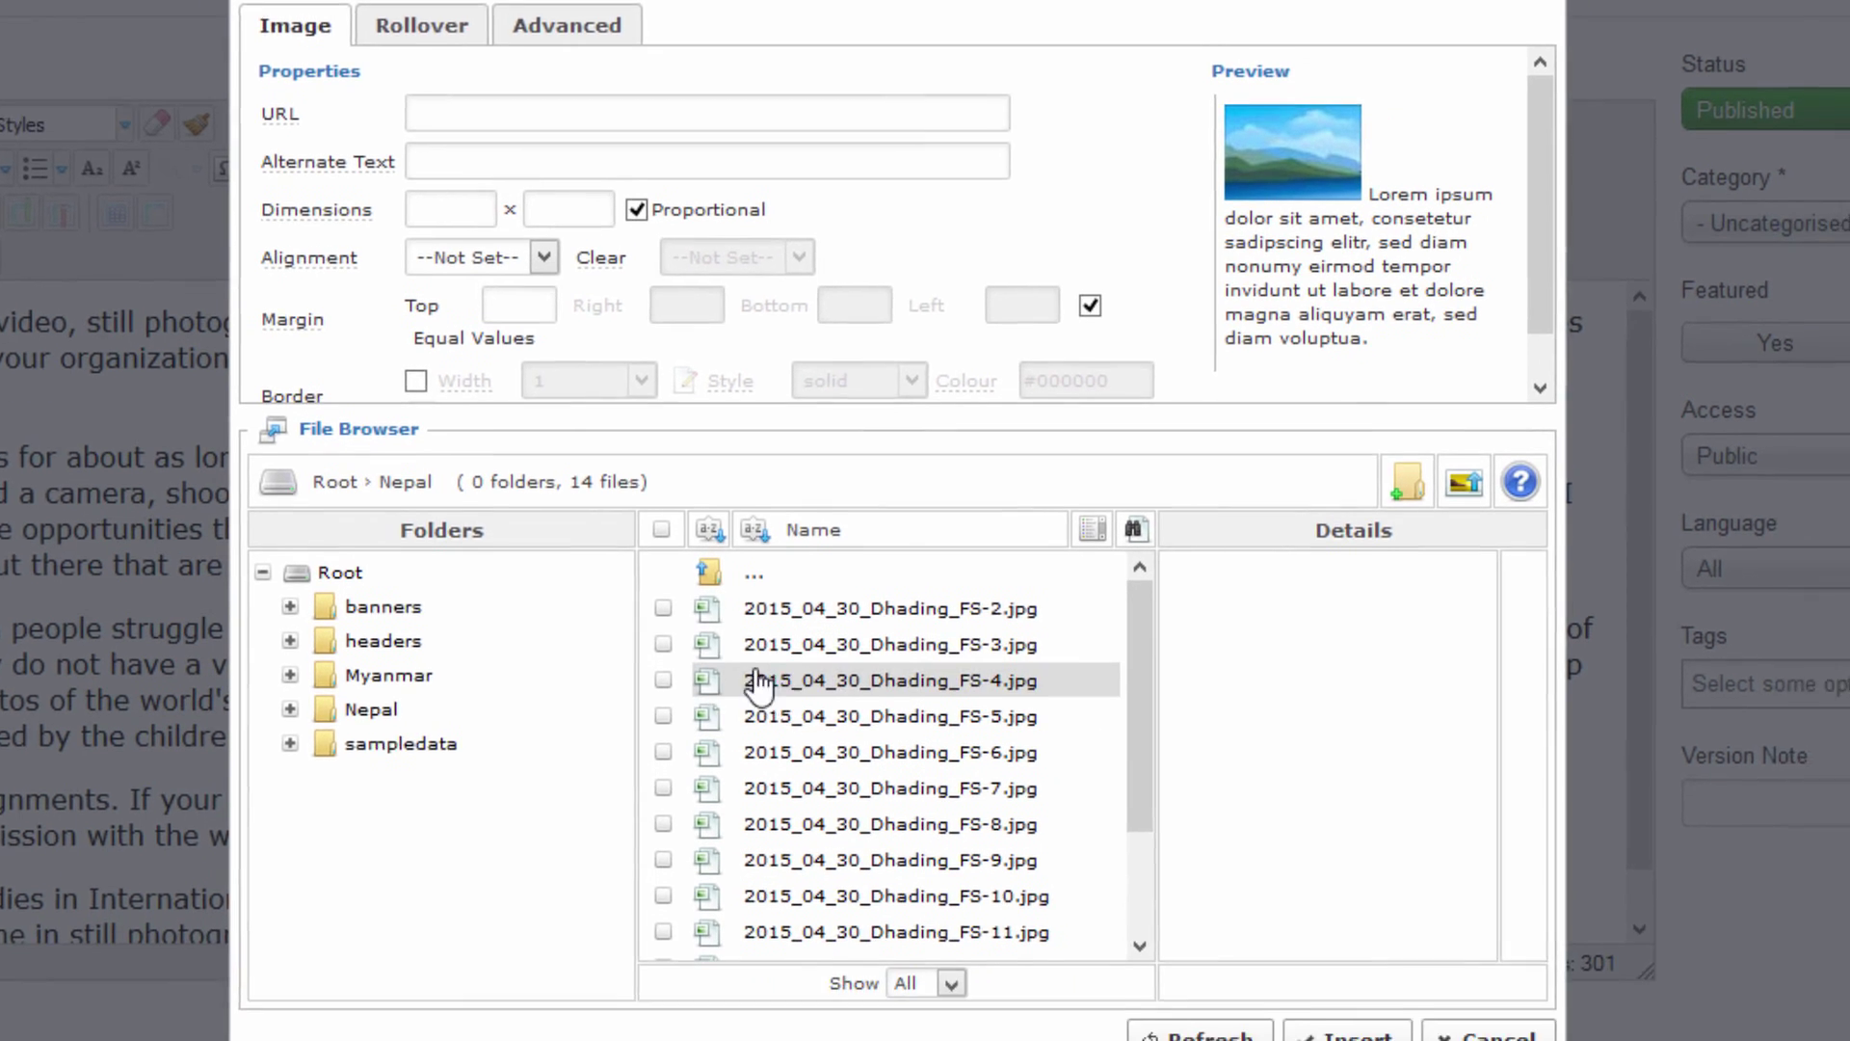
{"action": "left_click_drag", "start_coordinate": [1138, 675], "coordinate": [1160, 753]}
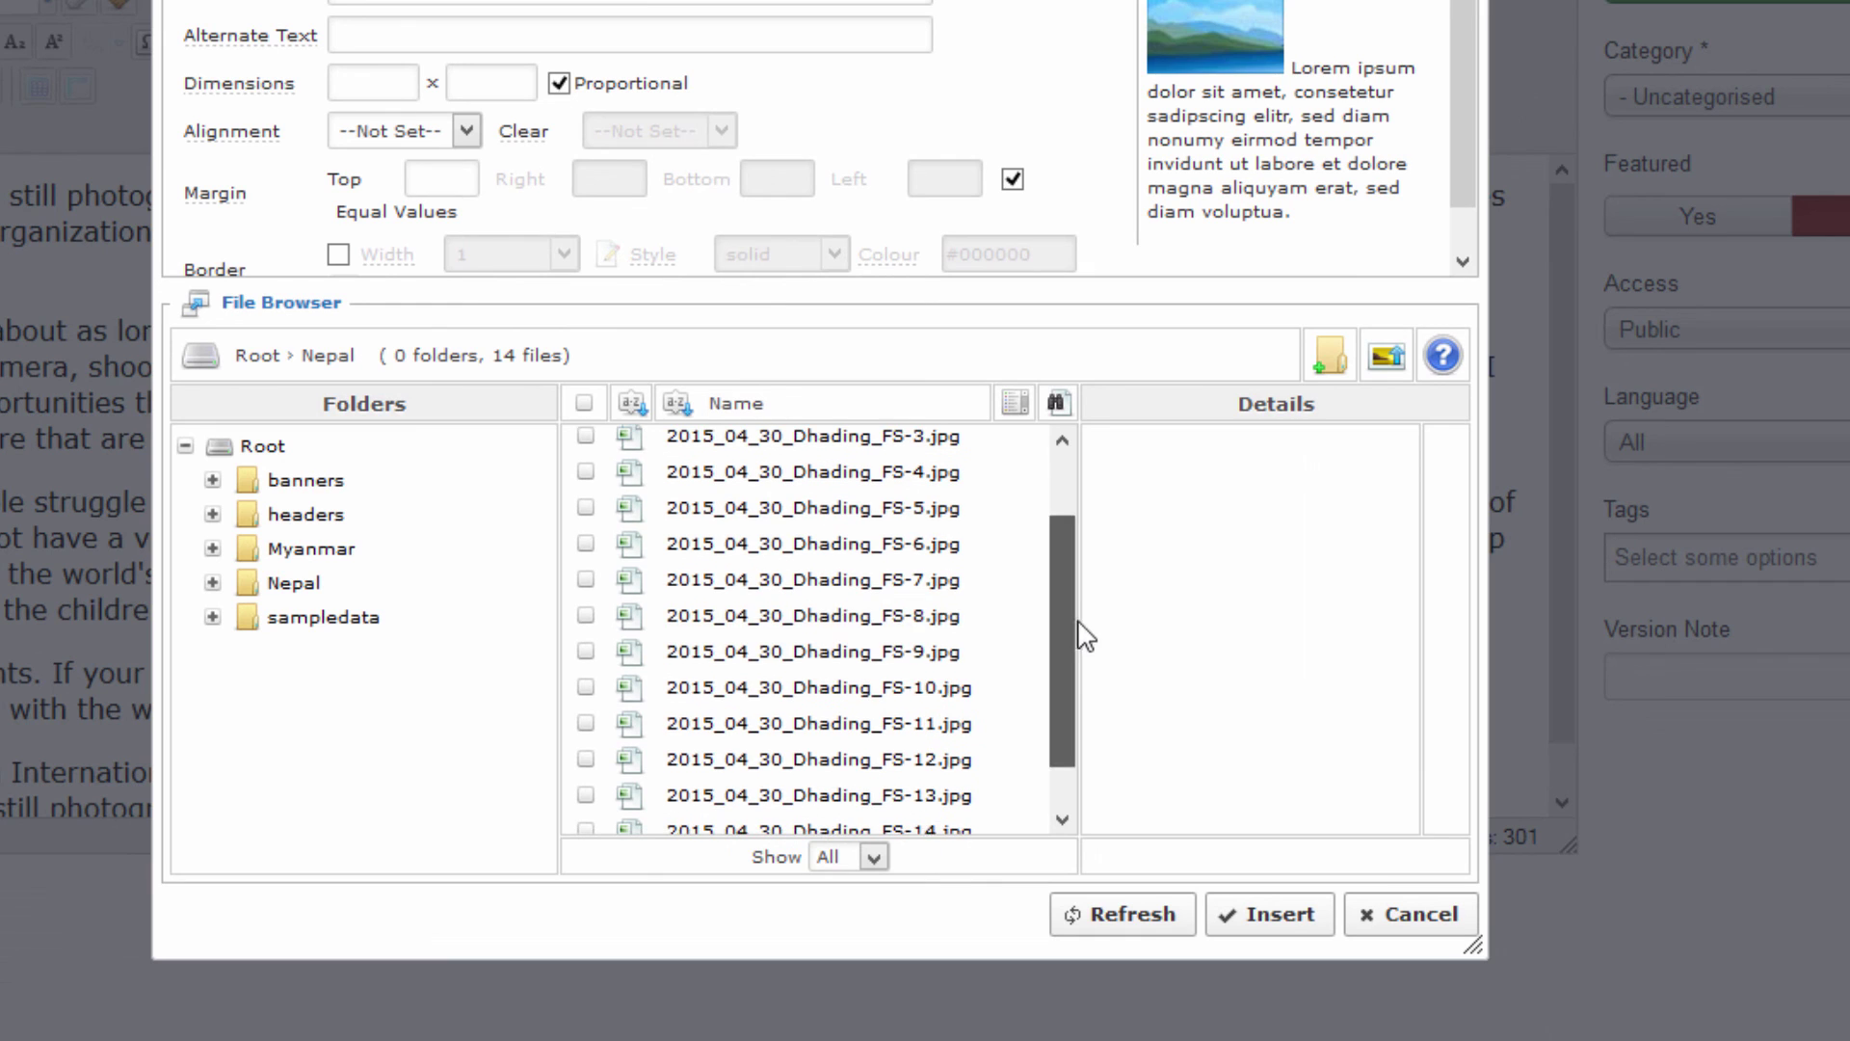
{"action": "left_click", "coordinate": [743, 659]}
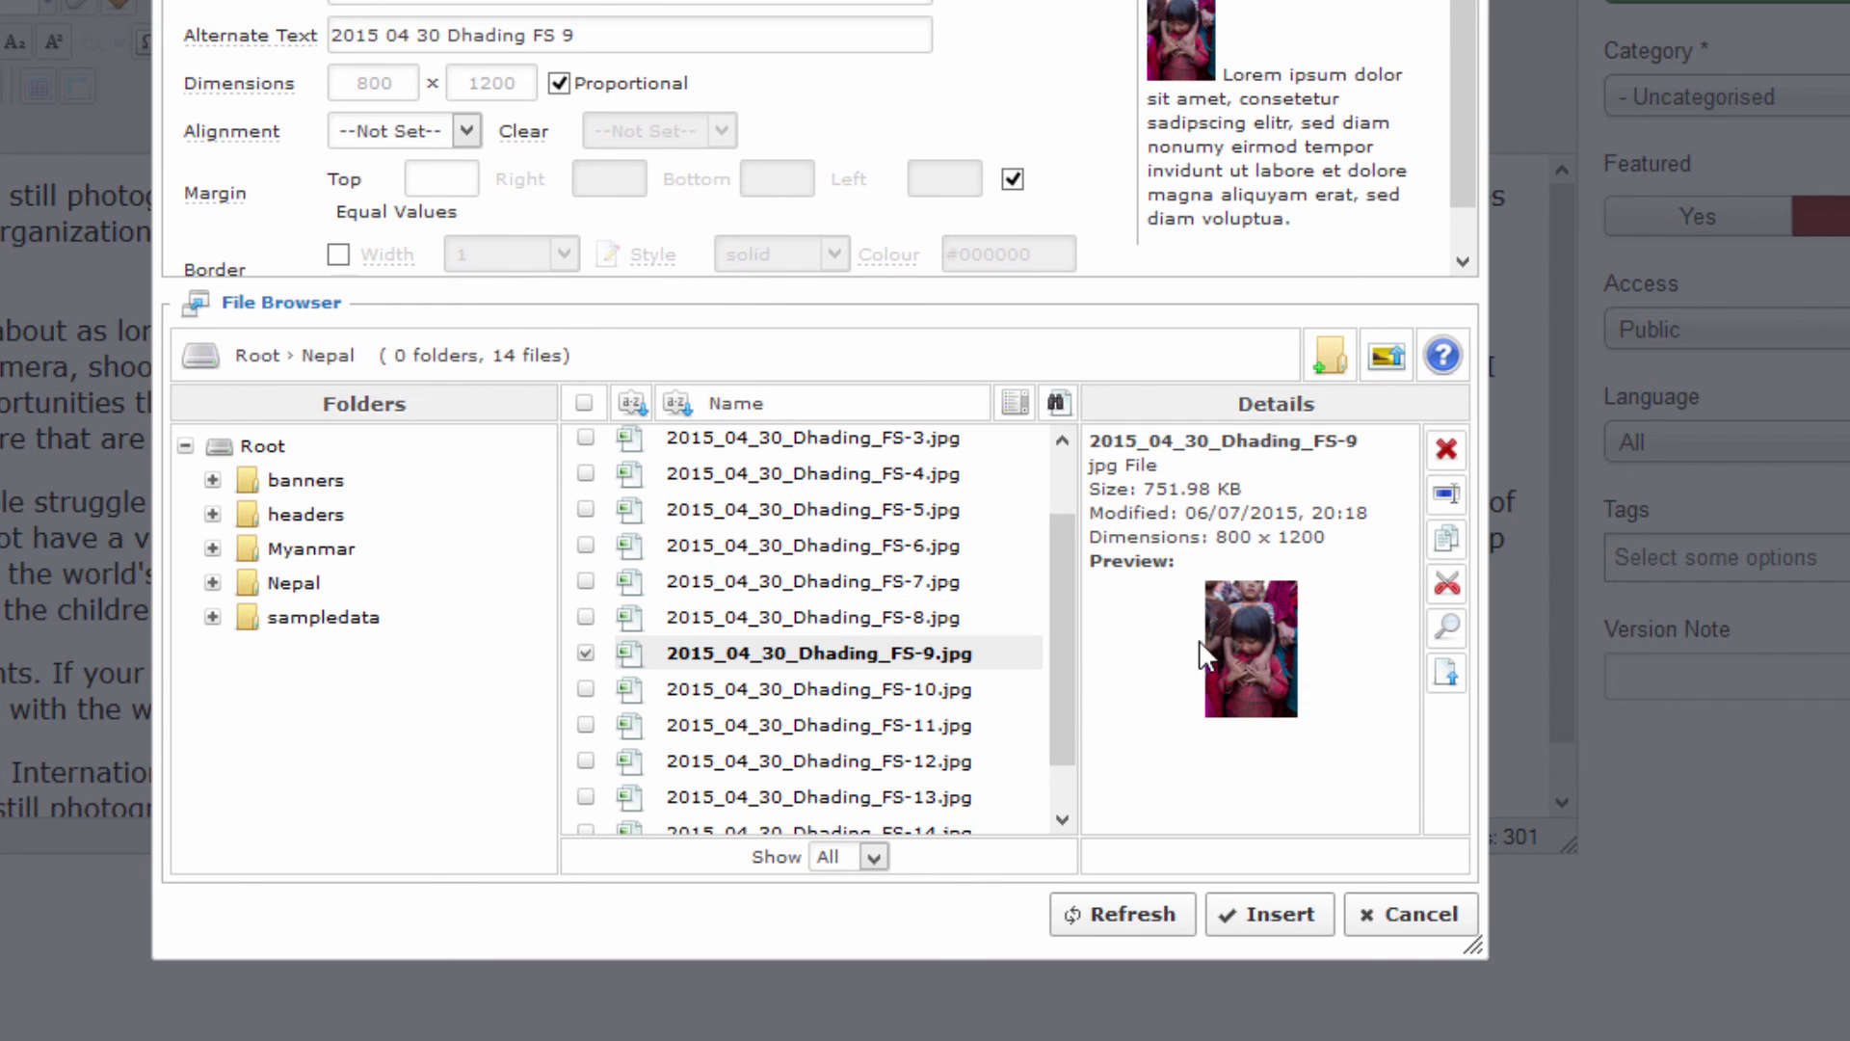
{"action": "left_click", "coordinate": [1410, 914]}
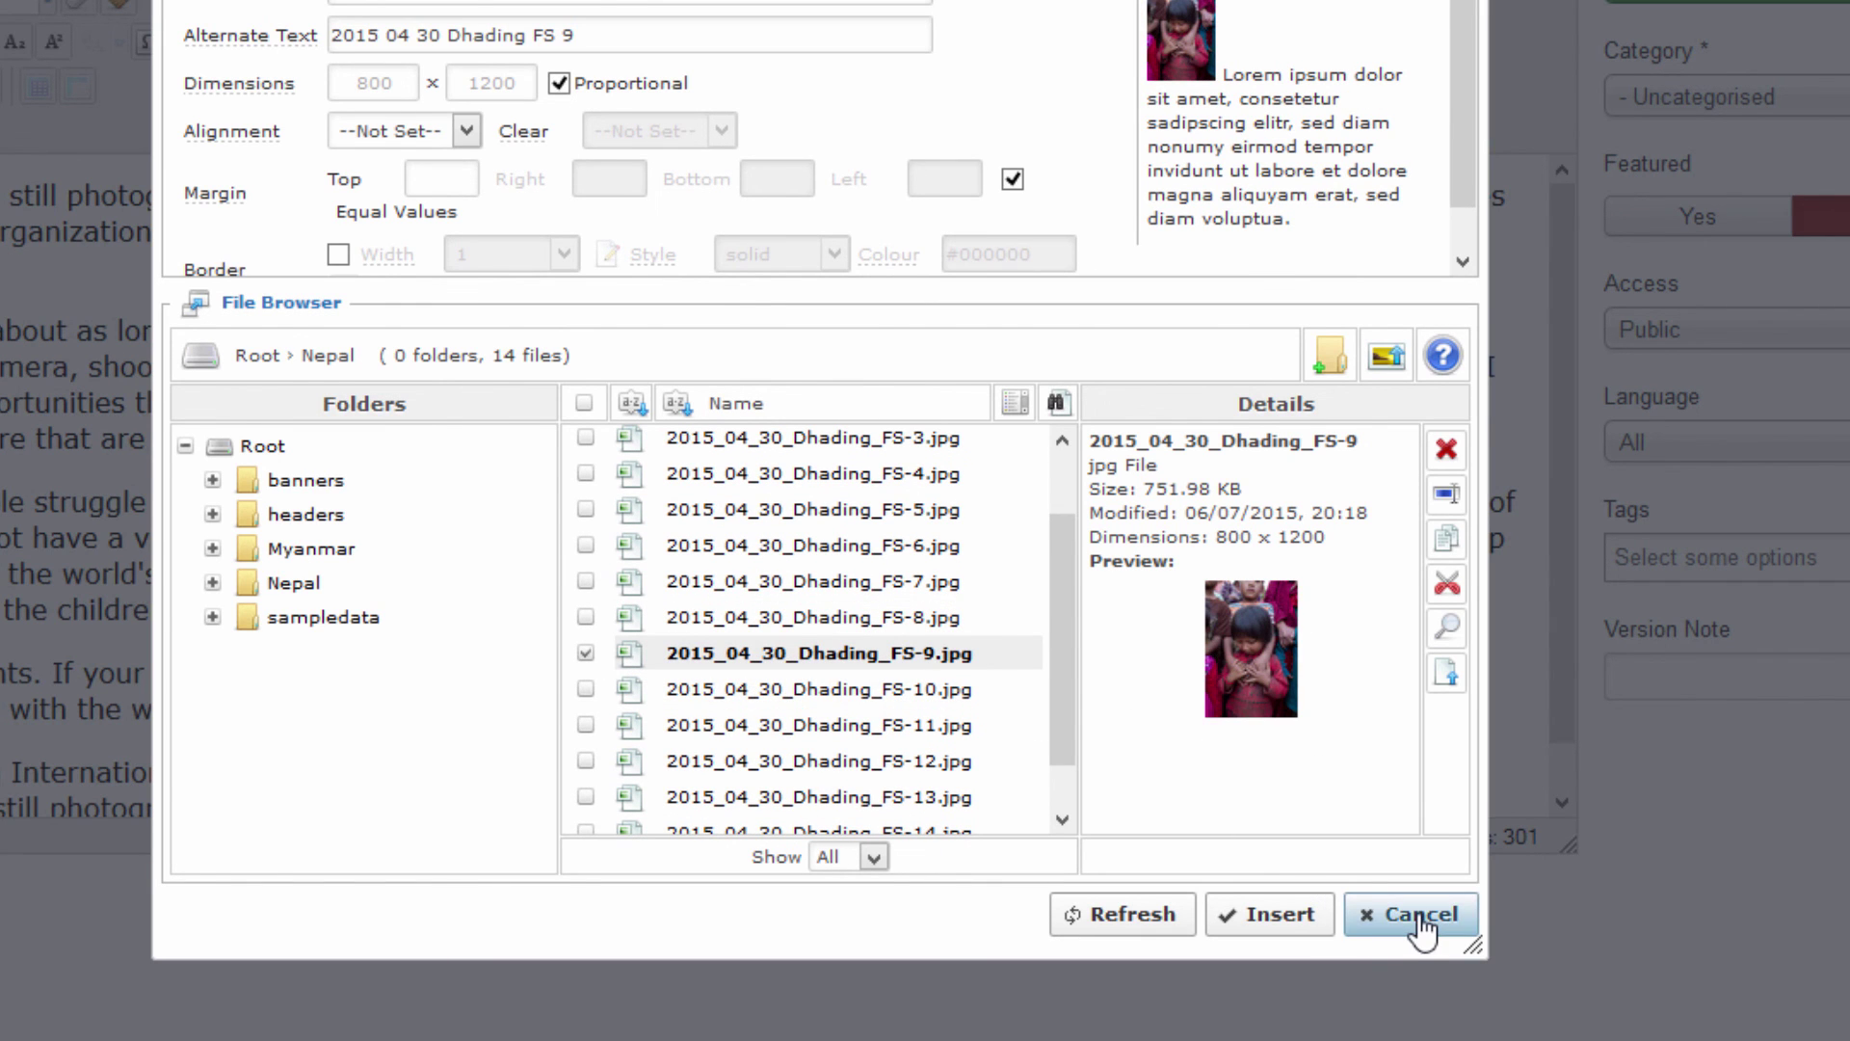